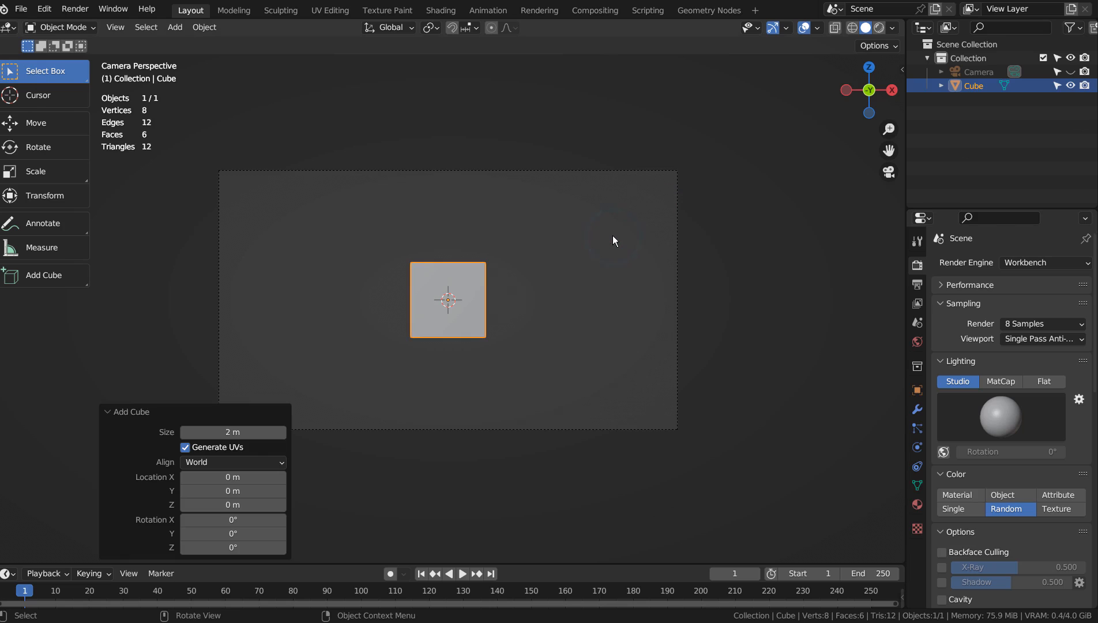
Flatten the cube along the Y axis to a scale of about 0.10.
left_click_drag(686, 283, 610, 316)
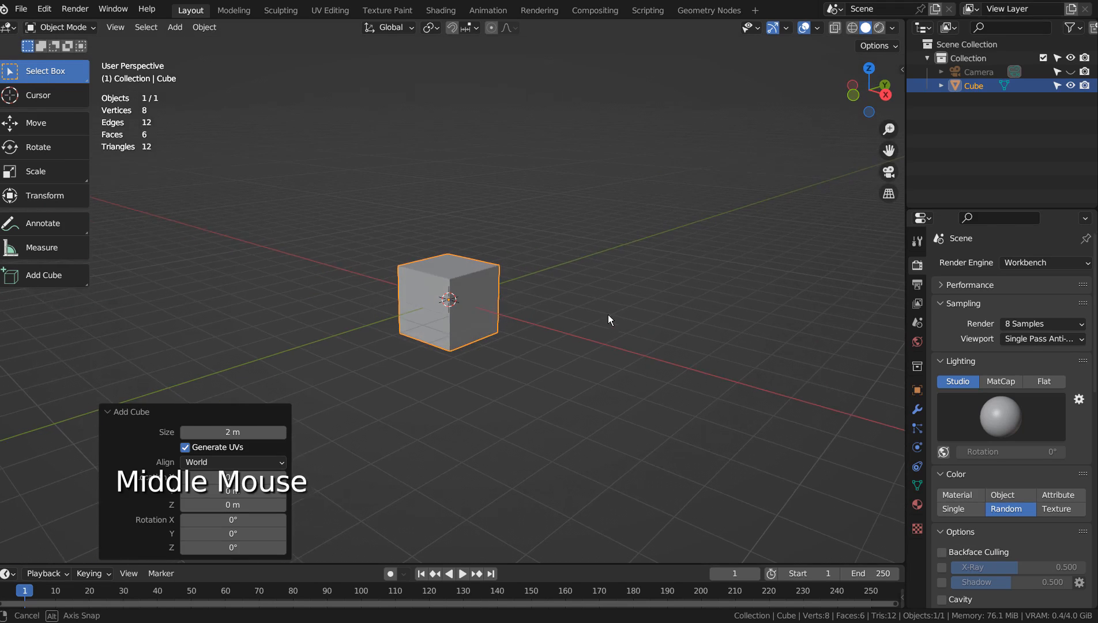
key("s")
key("y")
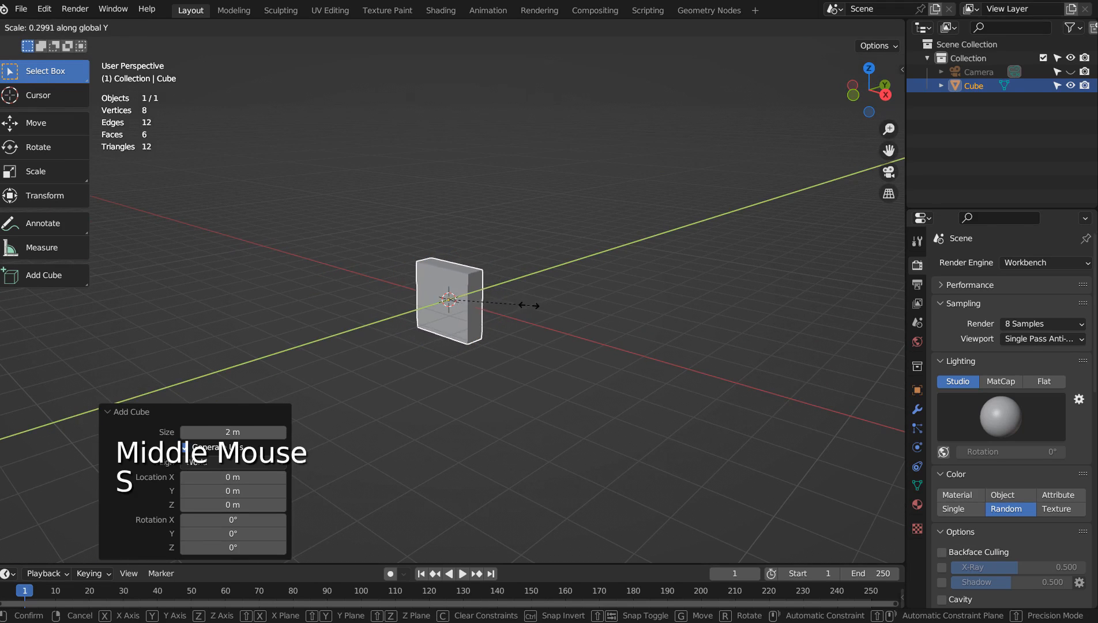
left_click(475, 304)
From the camera view, enlarge the slab uniformly by about 3.21 and narrow it along X to about 0.87.
key("KP_0")
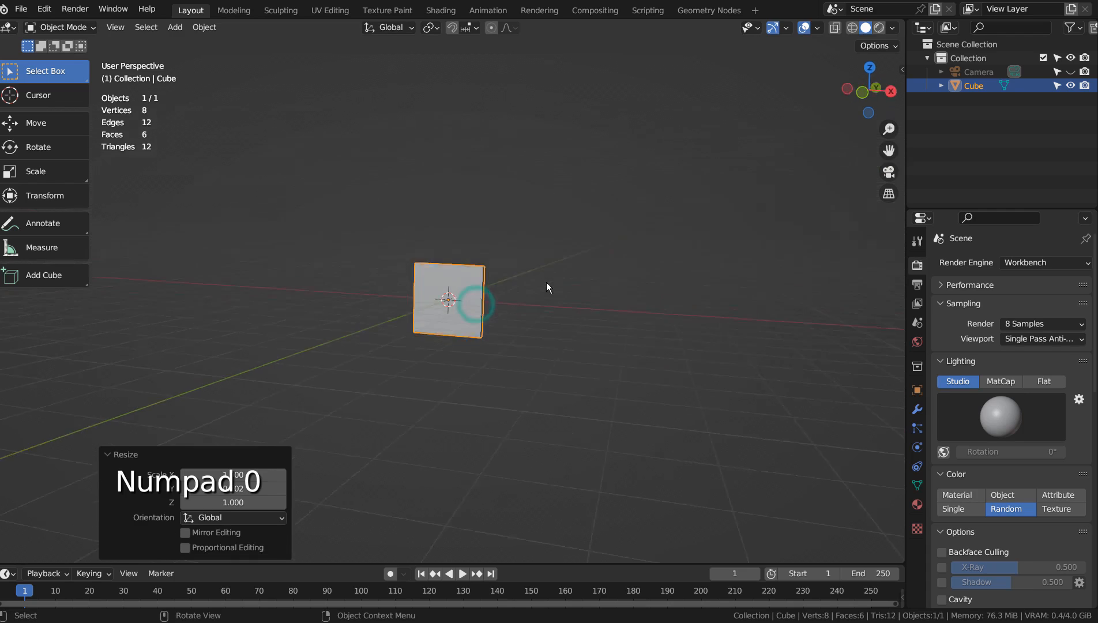
key("s")
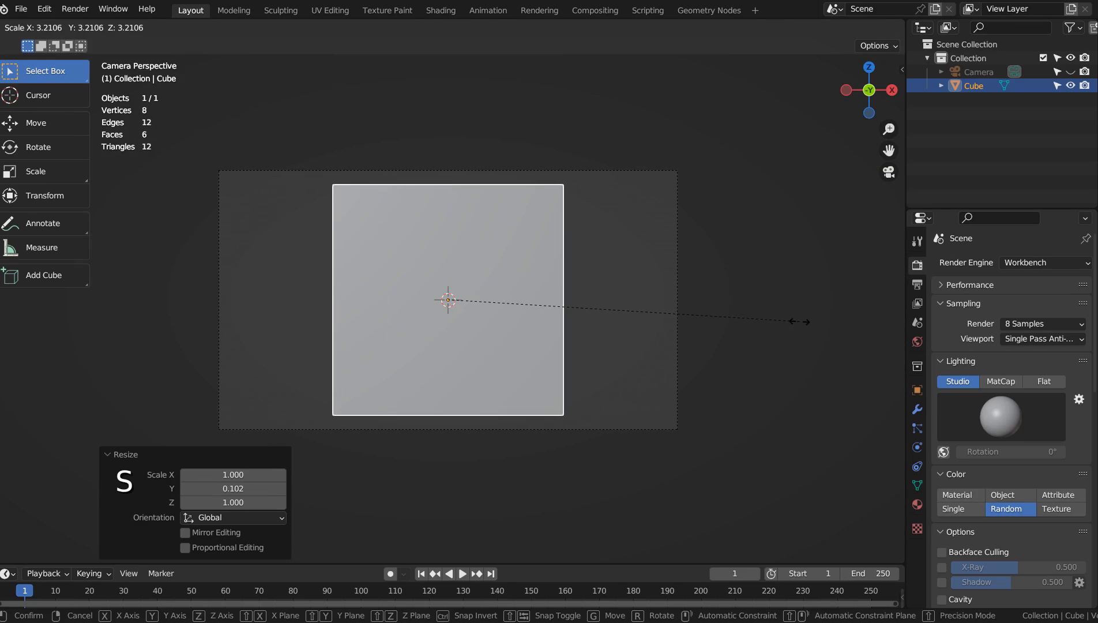
left_click(799, 321)
key("s")
key("x")
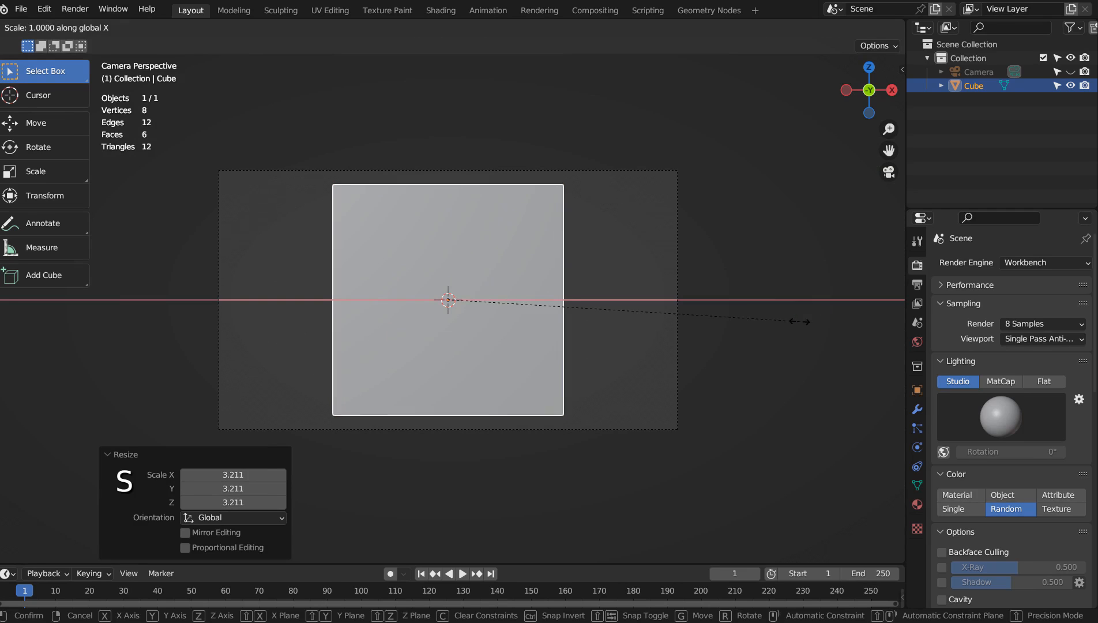
left_click(753, 326)
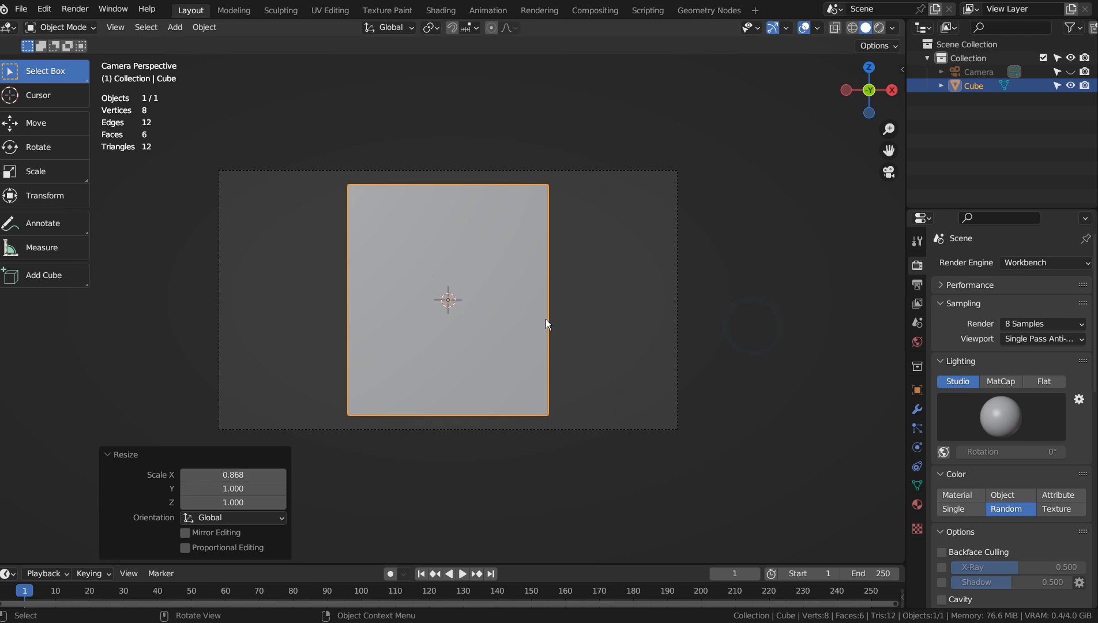
Duplicate the canvas slab and shrink the copy into a thin leg, scaling about 0.38 overall, 0.87 along Z and 0.14 along X.
key("shift")
key("shift+d")
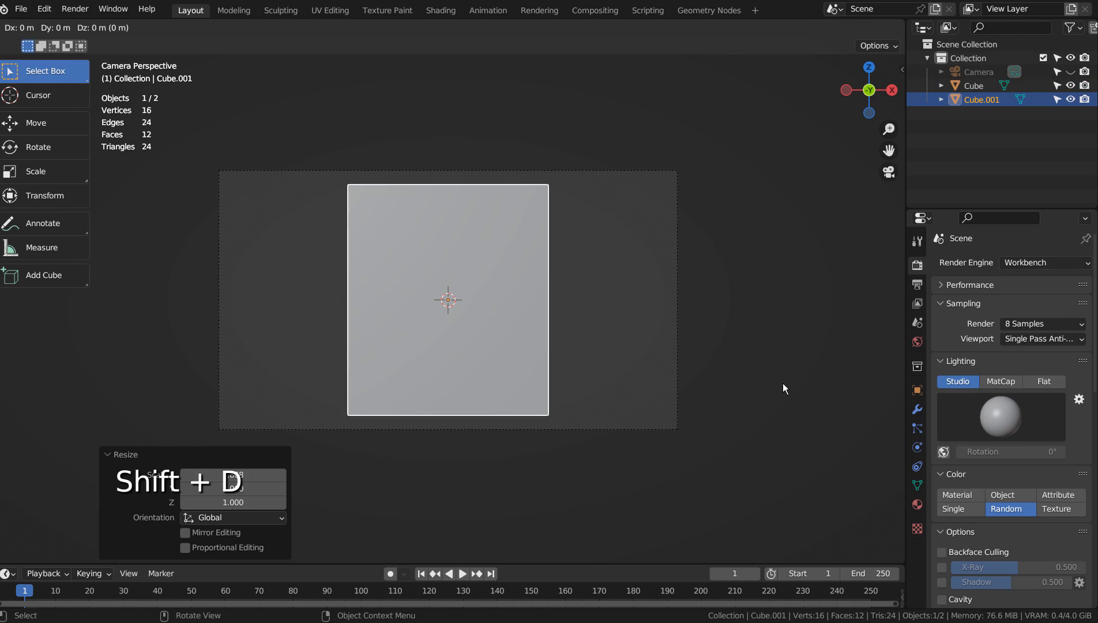
key("s")
left_click(567, 355)
key("s")
key("z")
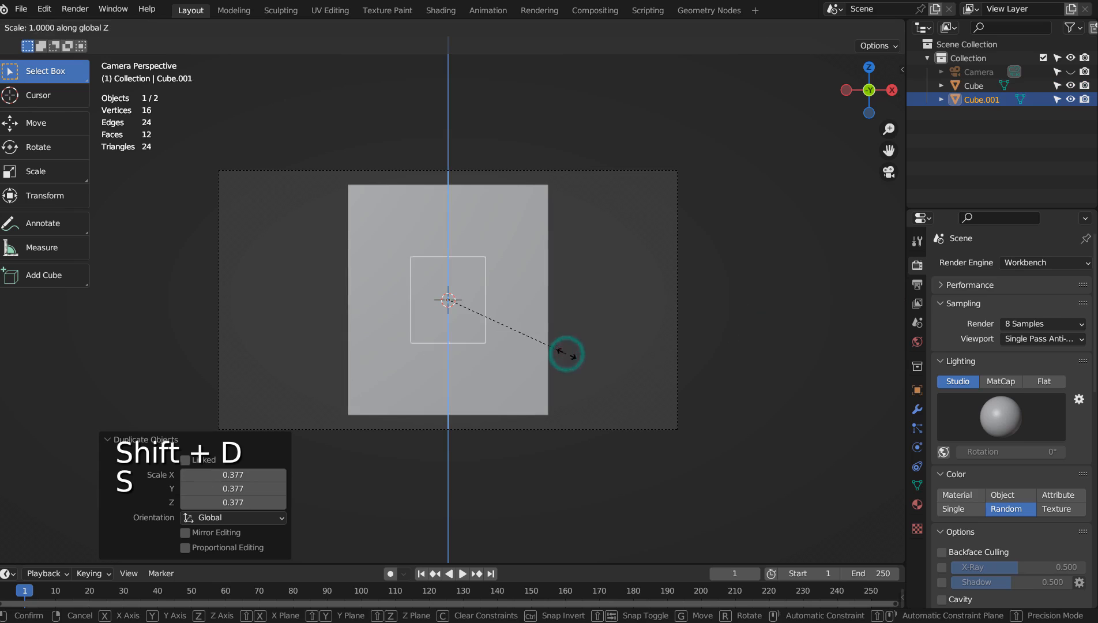
left_click(539, 372)
key("s")
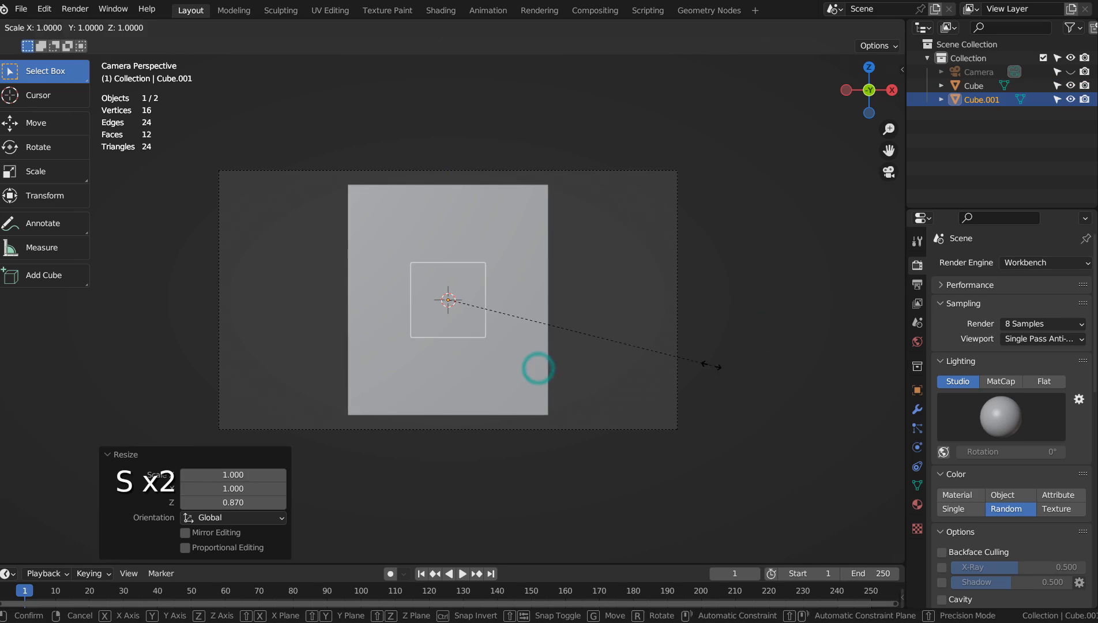
key("x")
left_click(479, 321)
Move the leg about 1.57 m in X and -3.81 m in Z under the canvas, and tilt it outward about 16°.
key("g")
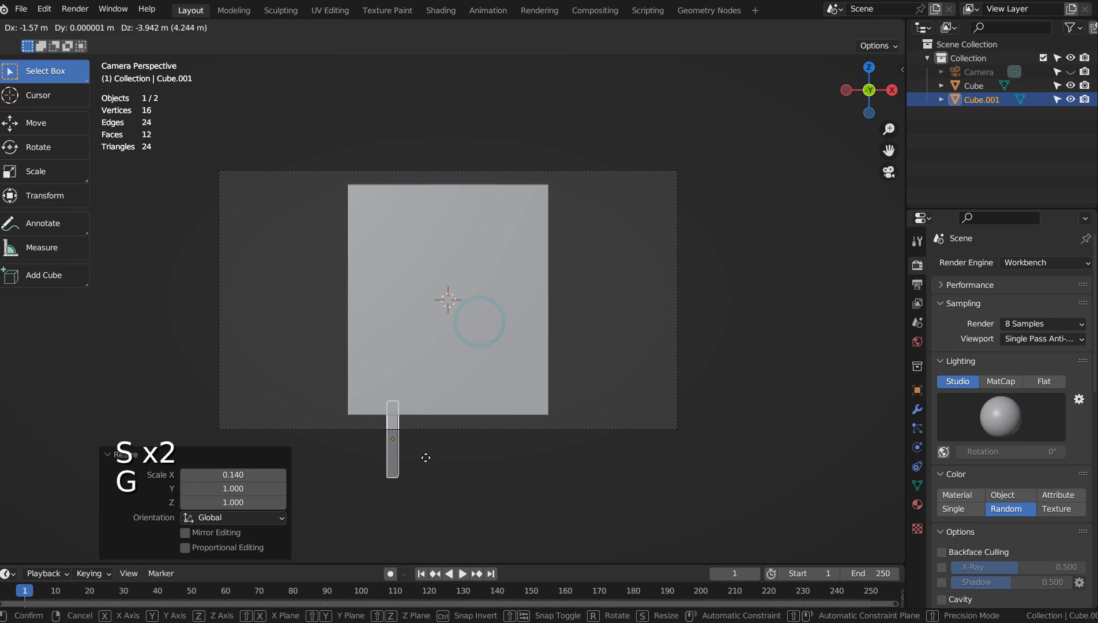
left_click(535, 456)
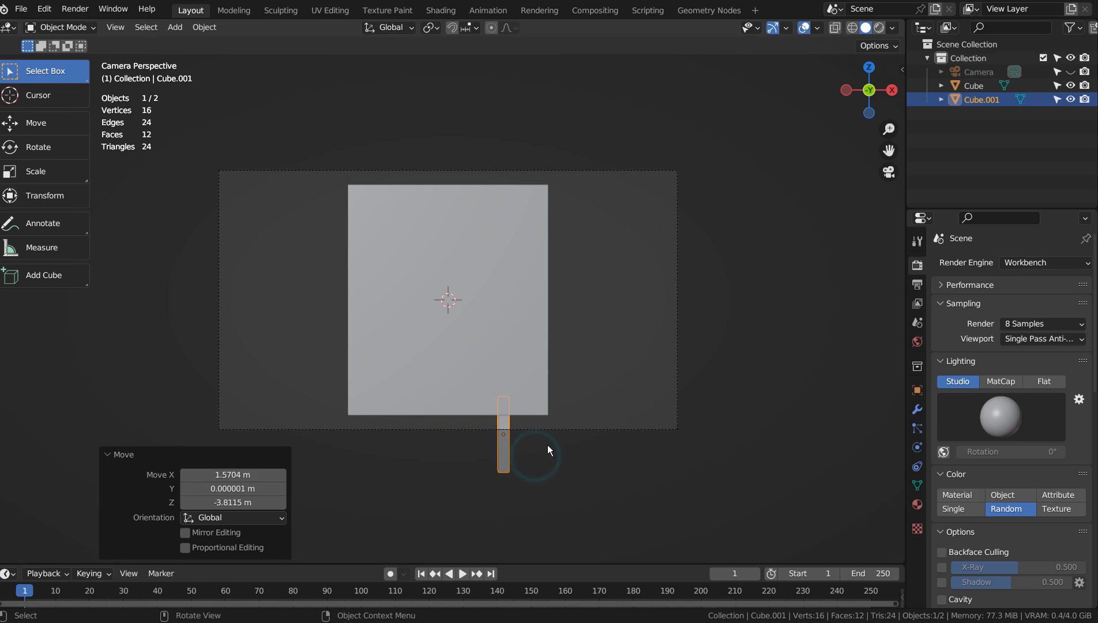
key("r")
left_click(564, 442)
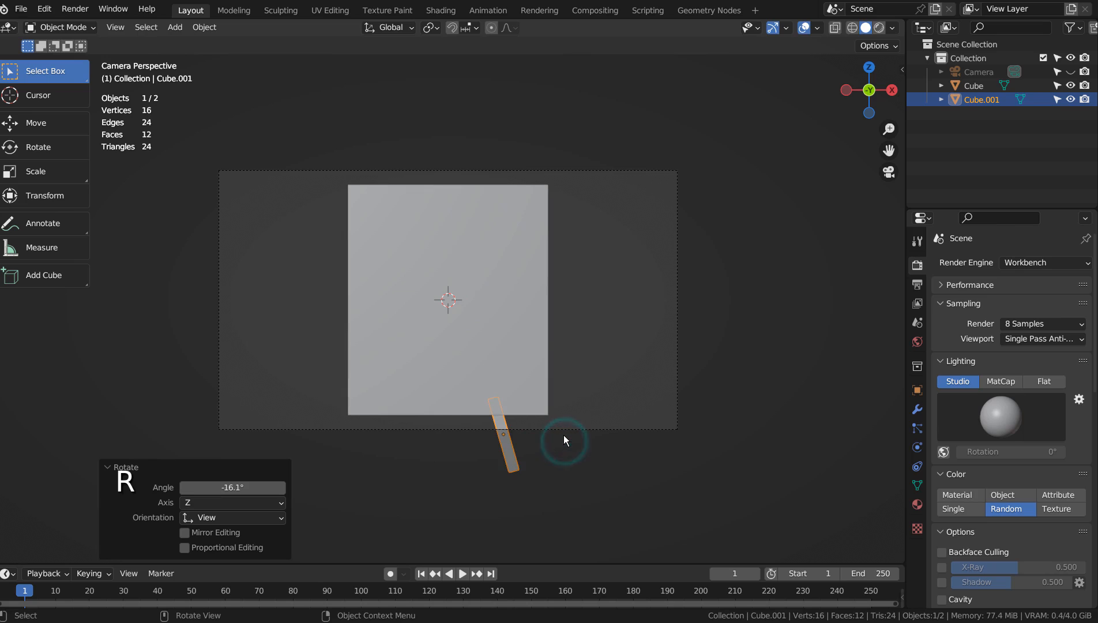
Set the leg's origin to the 3D cursor.
left_click(196, 30)
mouse_move(210, 50)
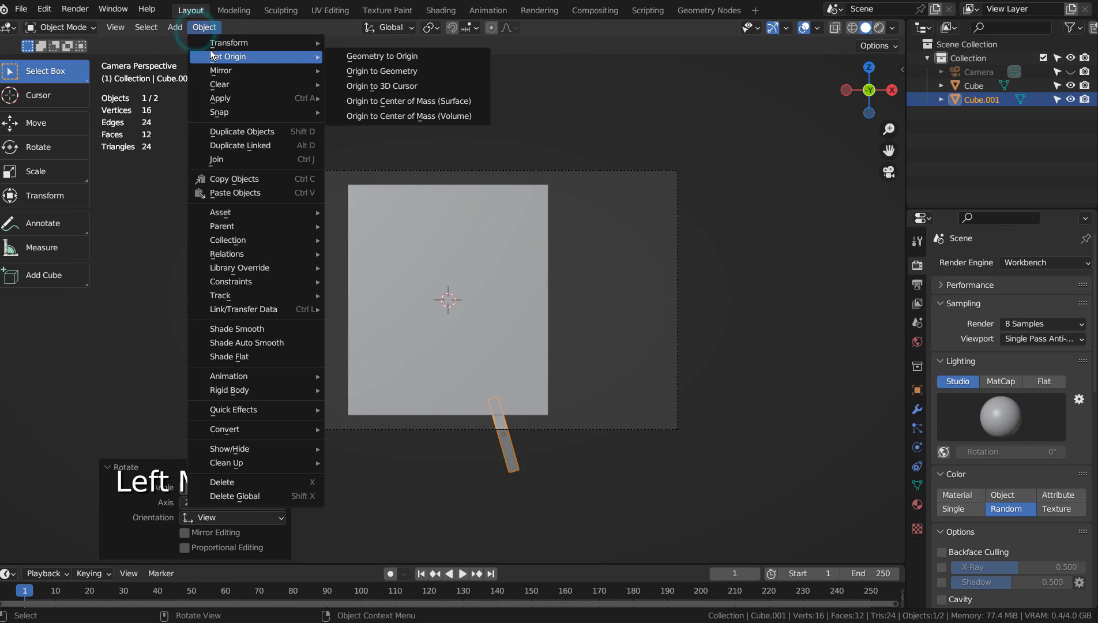
left_click(363, 84)
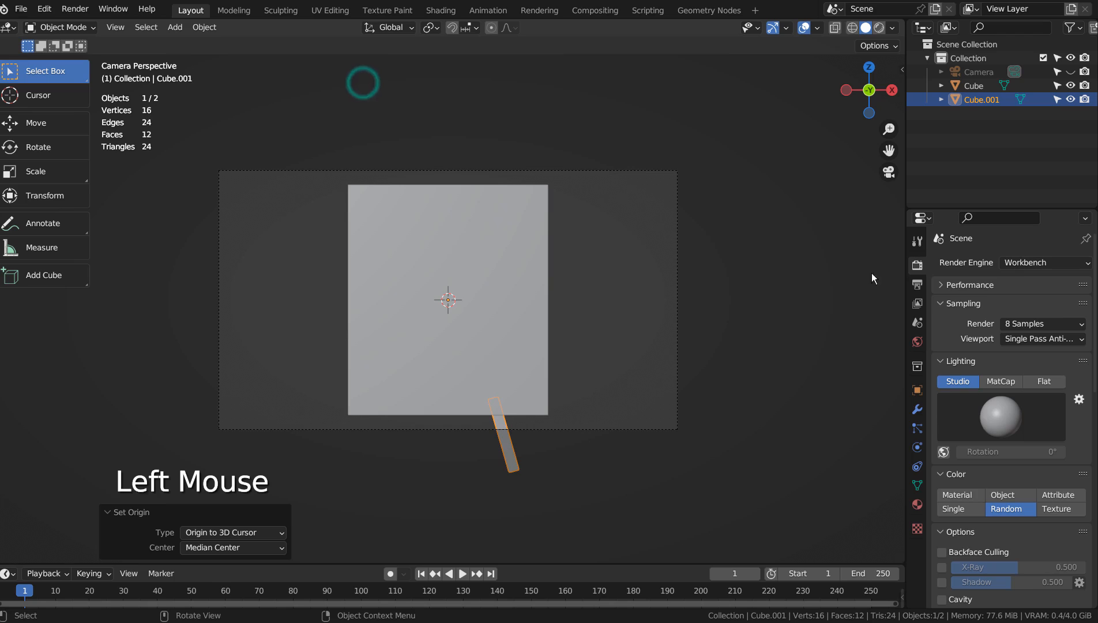
Mirror the leg across the X axis with a Mirror modifier and apply all its transforms.
left_click(918, 409)
left_click(999, 264)
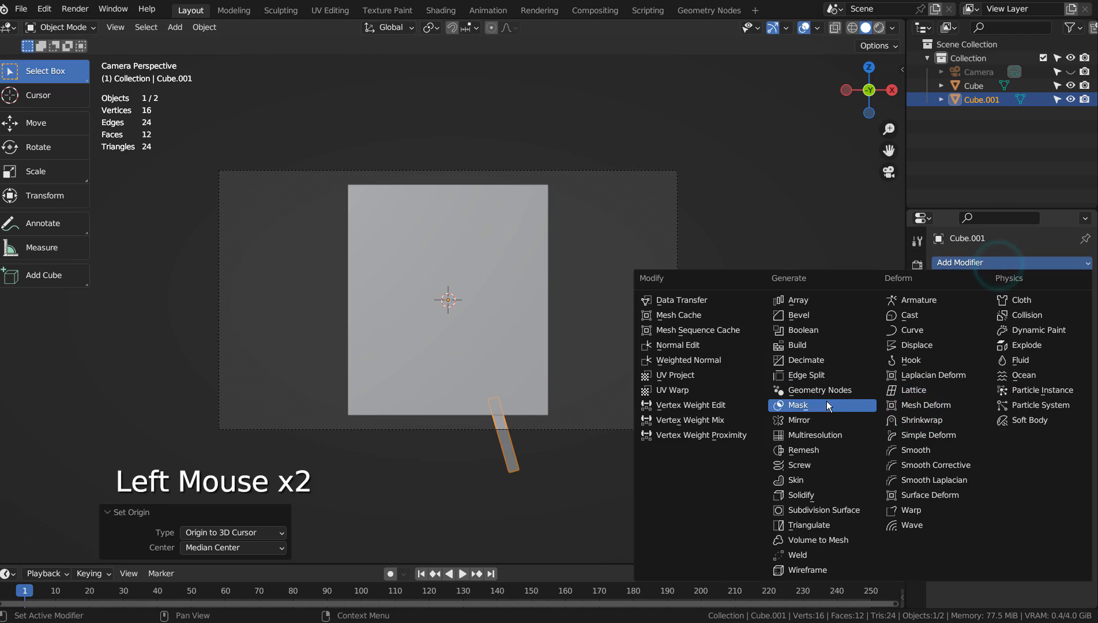
left_click(821, 420)
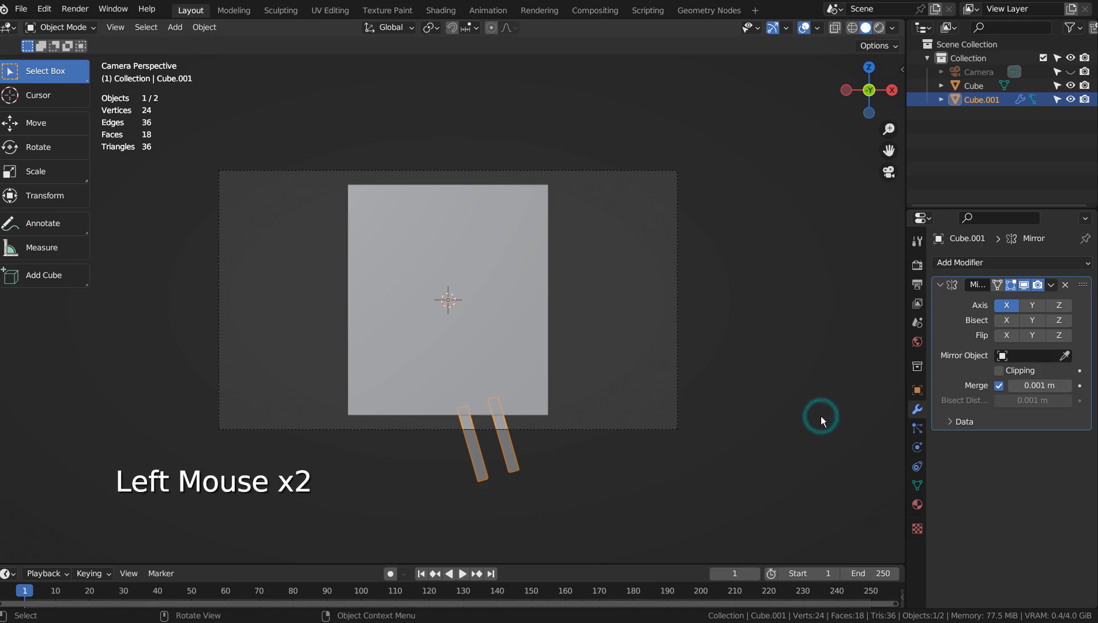
key("ctrl+a")
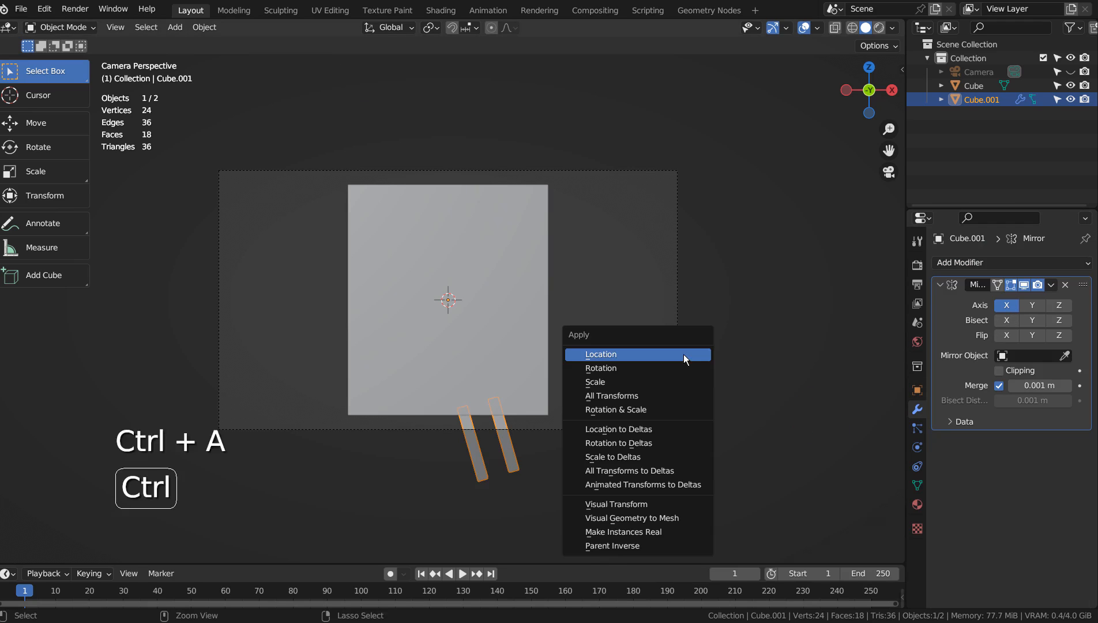
left_click(678, 395)
left_click(724, 387)
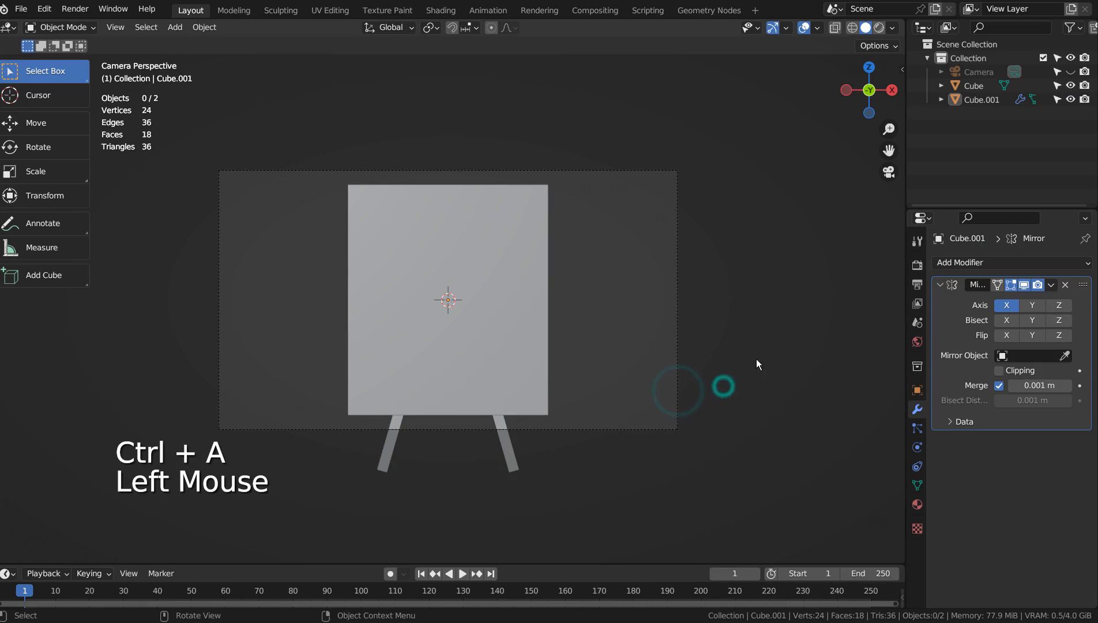
left_click(737, 244)
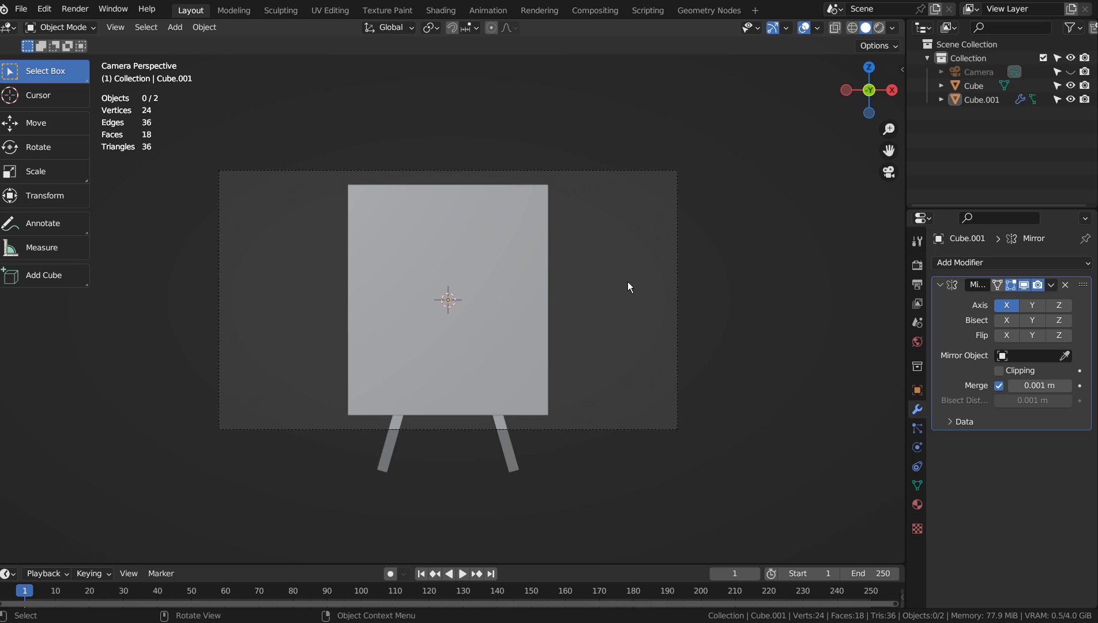
Switch to Stable Diffusion and review the txt2img prompt, negative prompt, width and height.
key("F11")
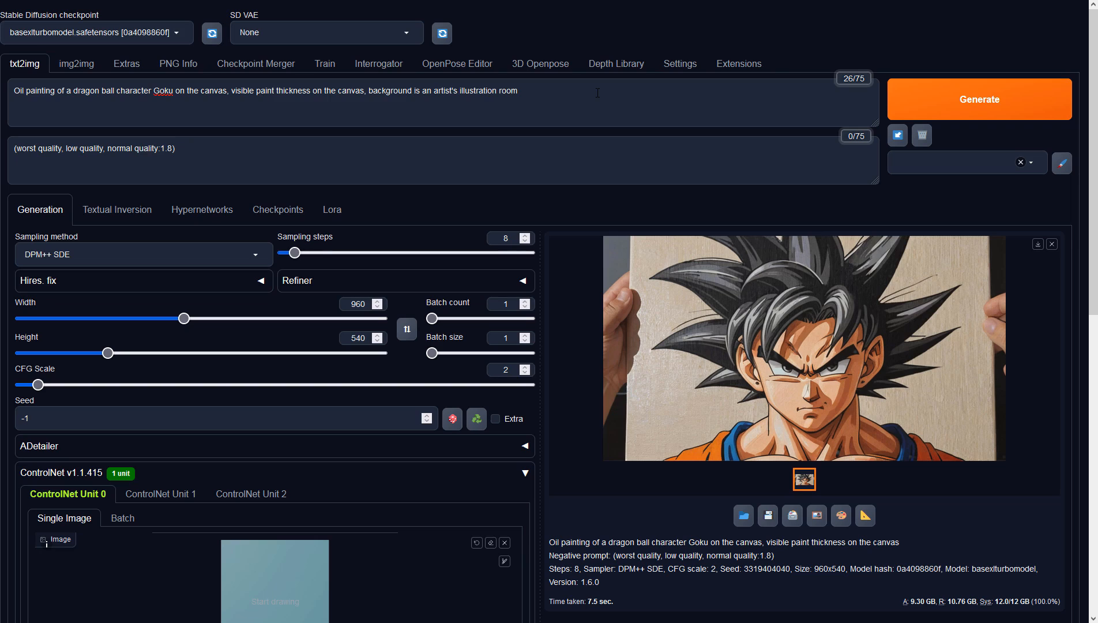
left_click(598, 93)
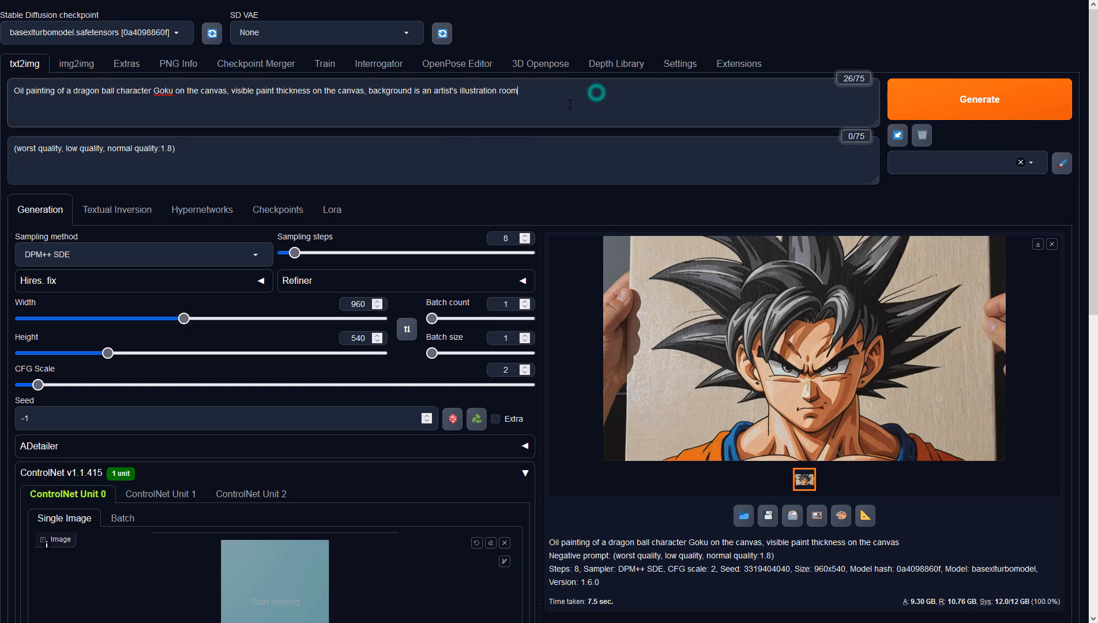
left_click(433, 140)
left_click(358, 304)
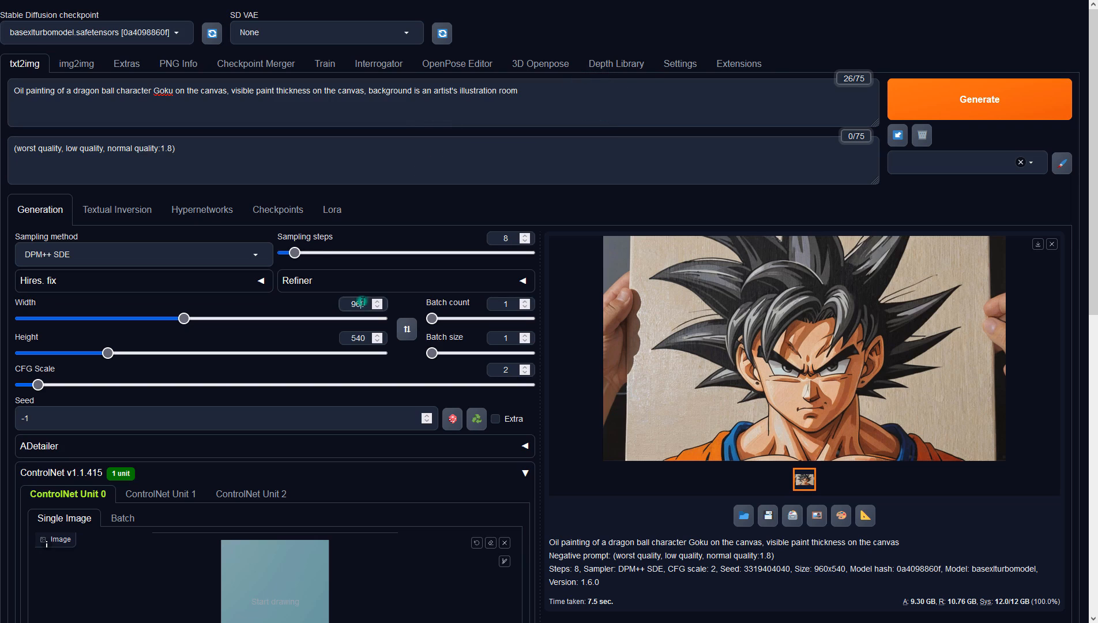
left_click(358, 338)
left_click(598, 564)
Configure ControlNet Unit 0 for Depth with preprocessor none and model sai_xl_depth_256lora.
scroll(575, 501, "down", 5)
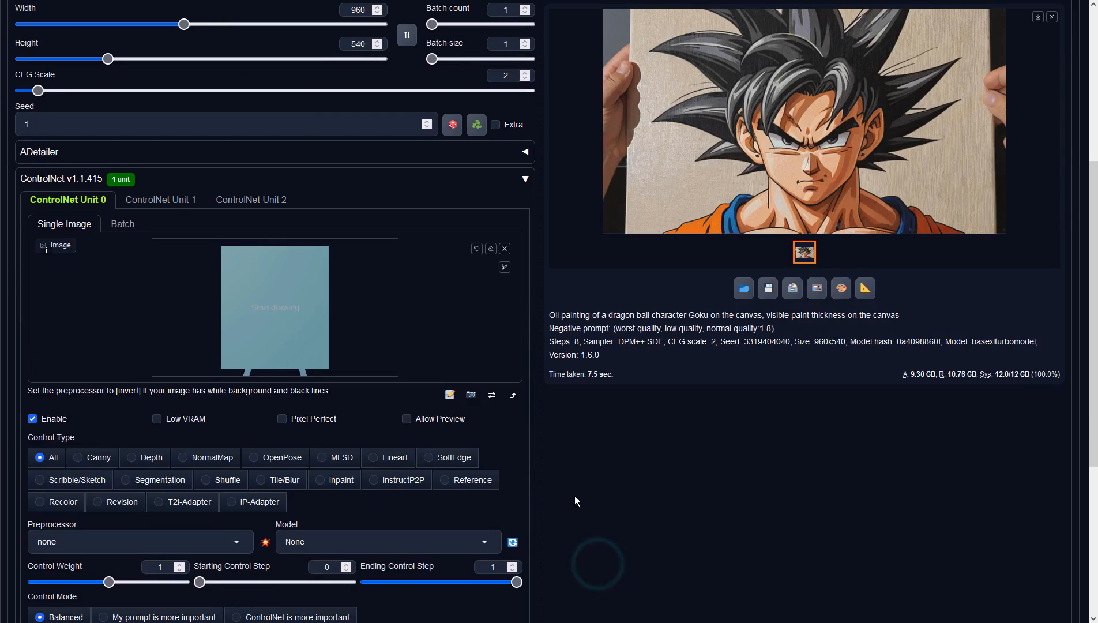
left_click(134, 458)
left_click(237, 545)
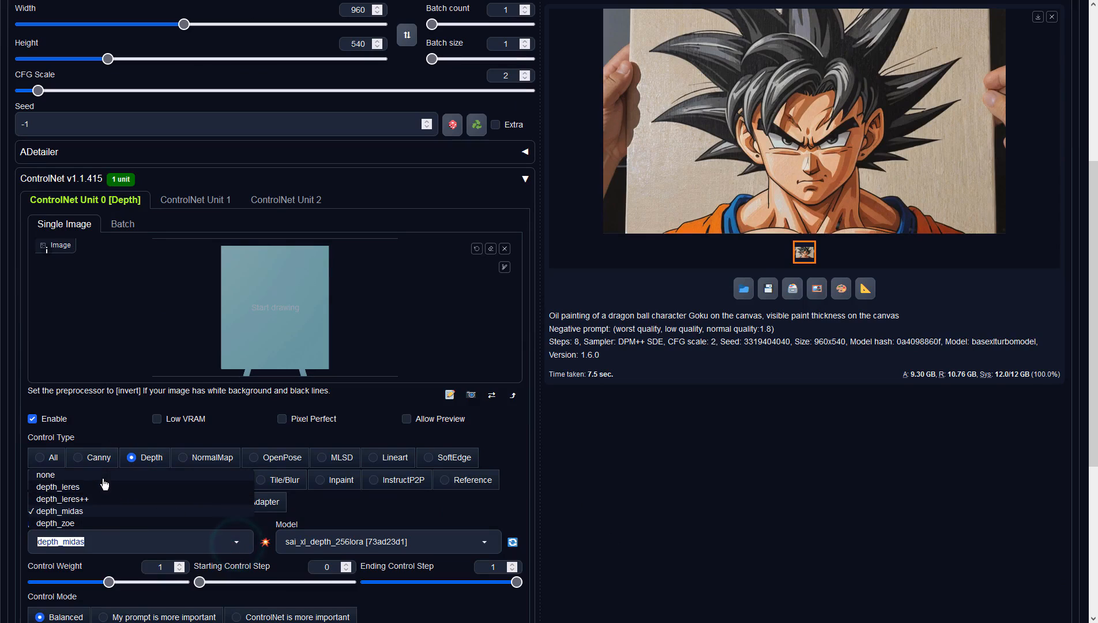
left_click(101, 479)
left_click(375, 542)
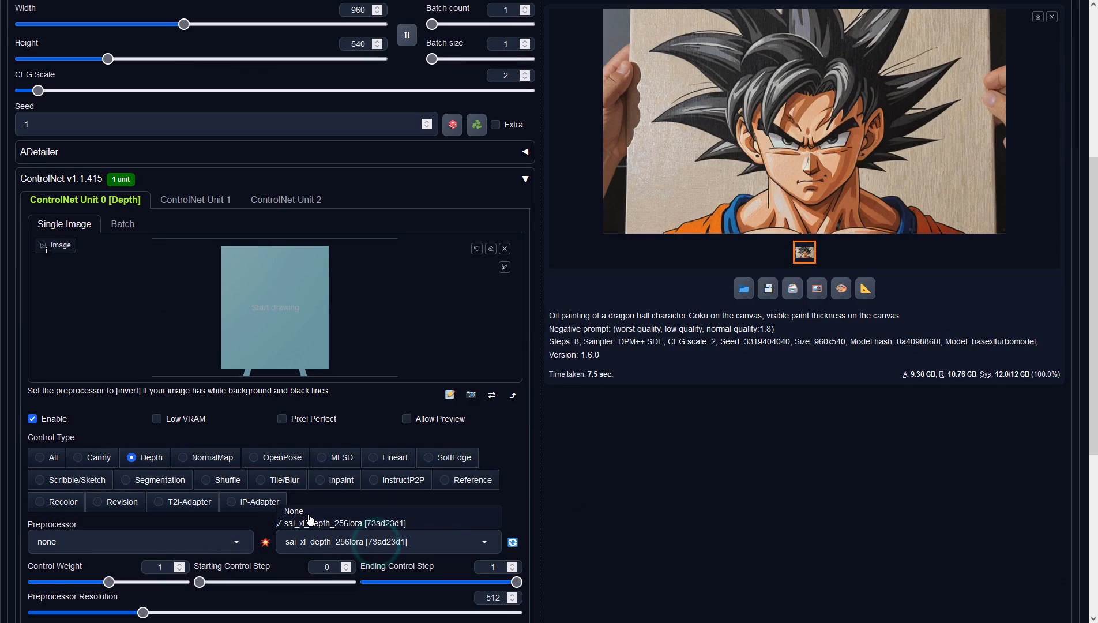
left_click(312, 523)
Generate the txt2img image with the depth guide and send the result to img2img.
scroll(311, 523, "up", 5)
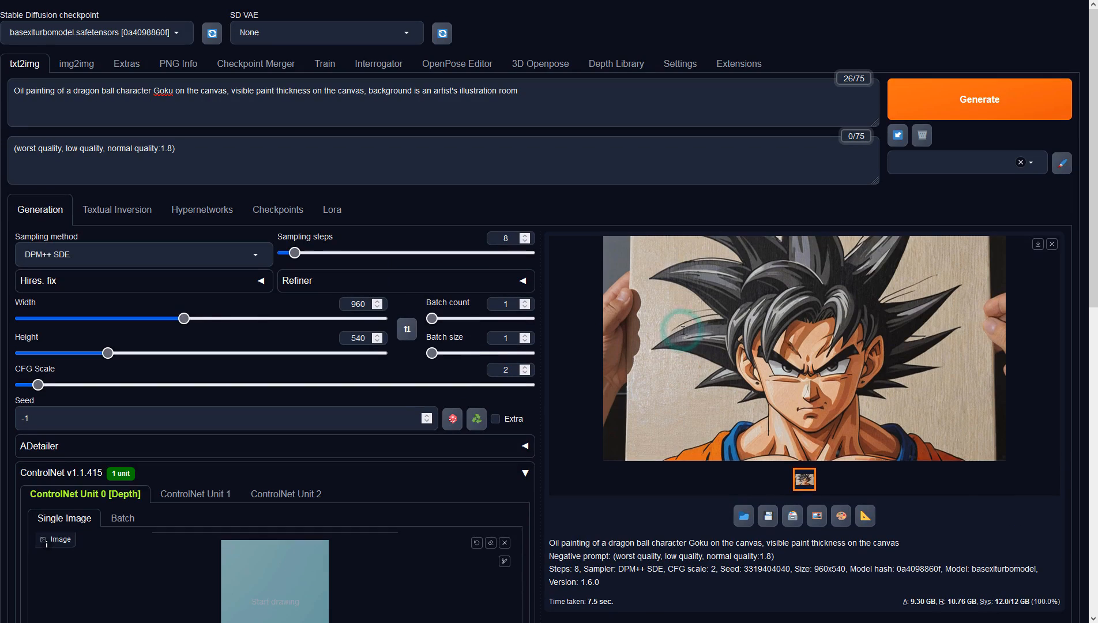
left_click(950, 101)
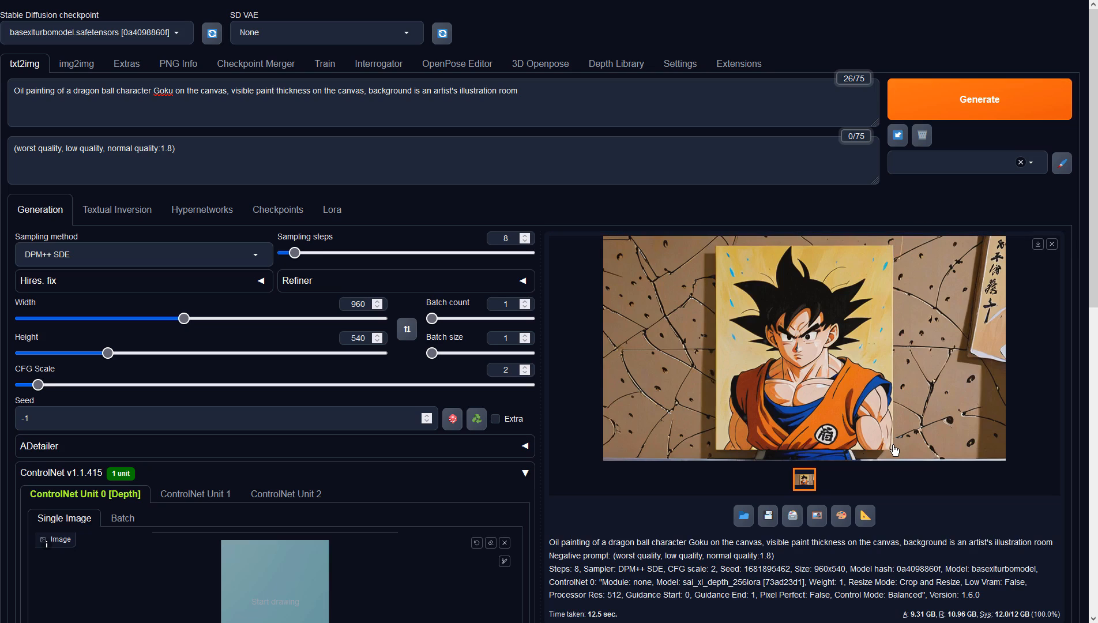
left_click(817, 515)
Generate an img2img version using the DPM++ SDE sampling method and a CFG Scale of 2.
scroll(567, 352, "down", 4)
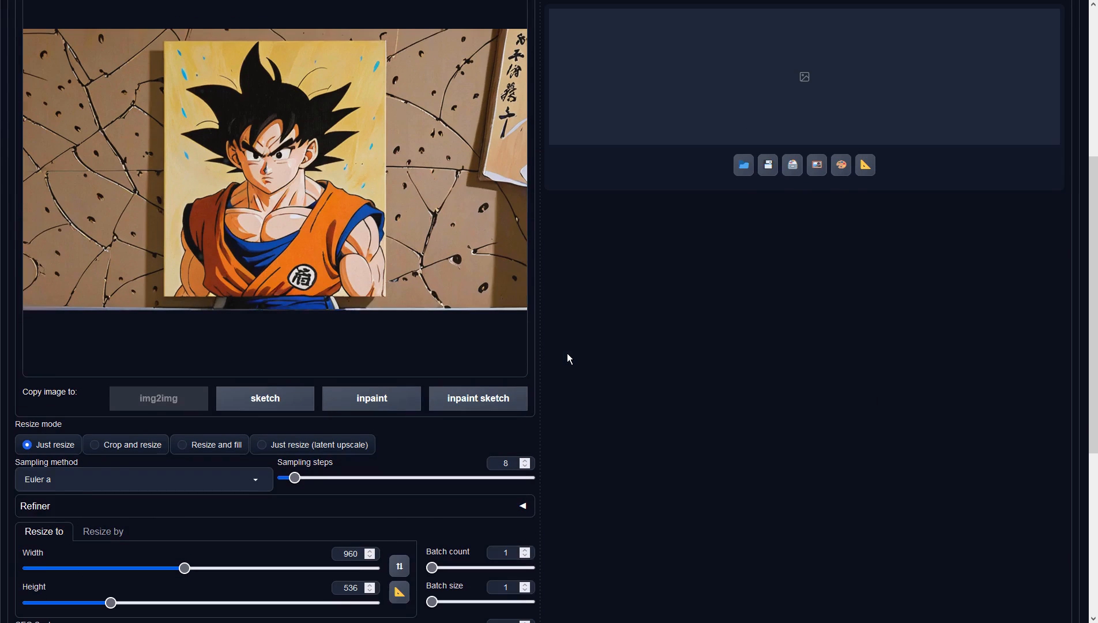
scroll(267, 419, "down", 3)
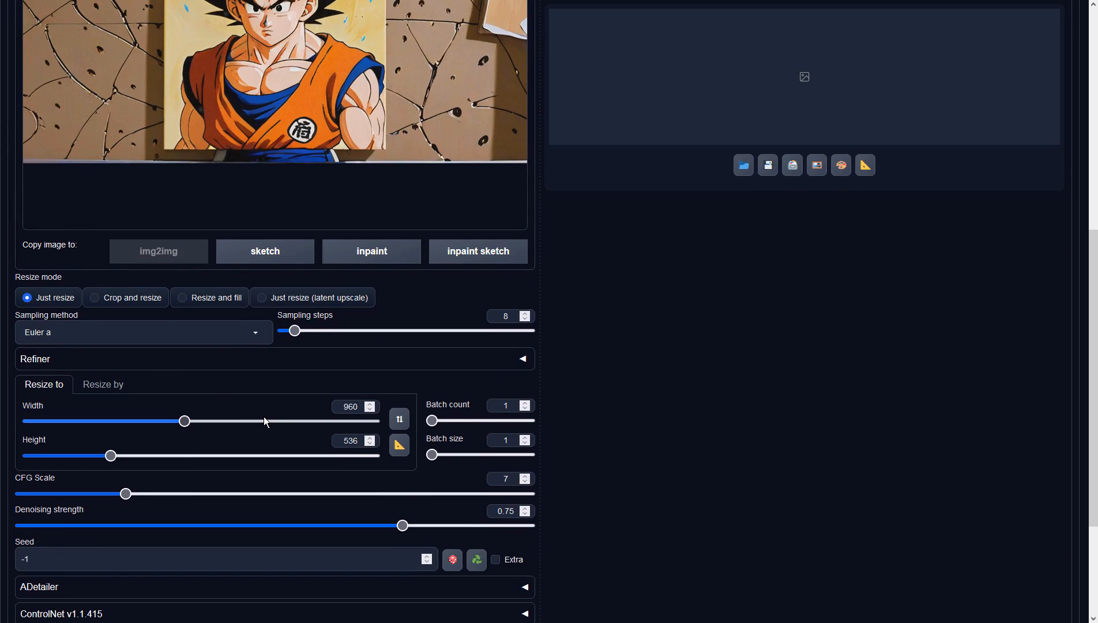
left_click(218, 327)
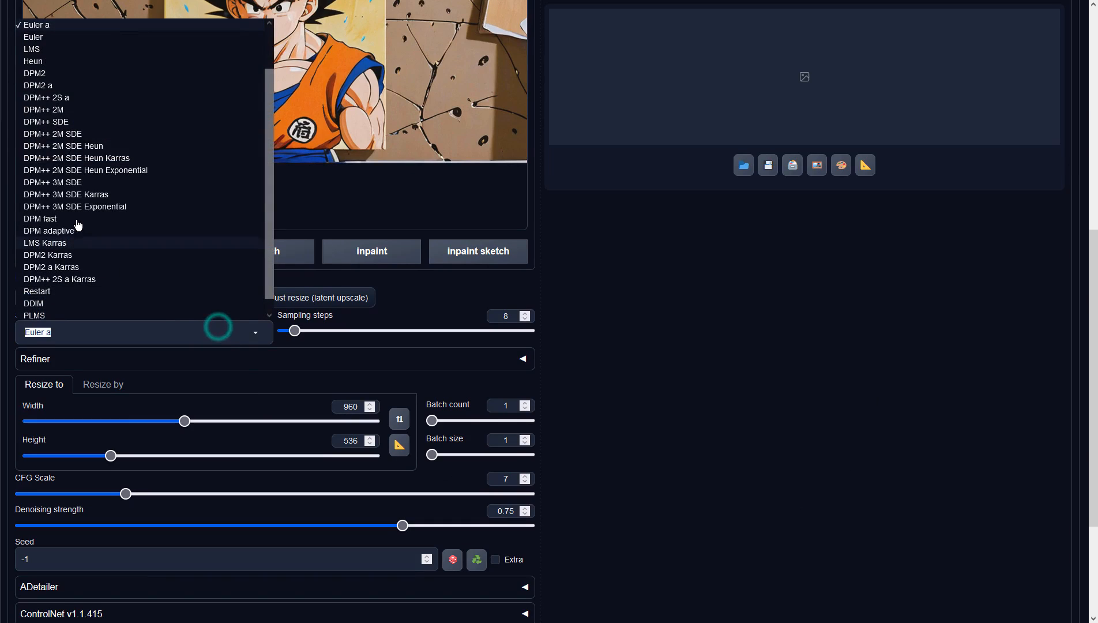
left_click(50, 123)
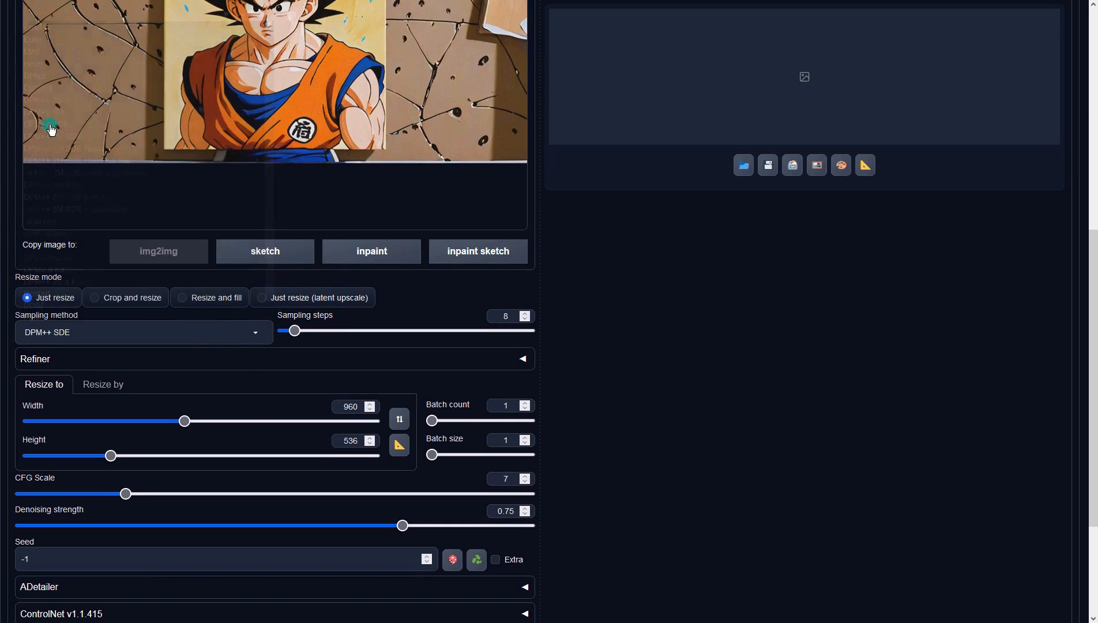
double_click(506, 479)
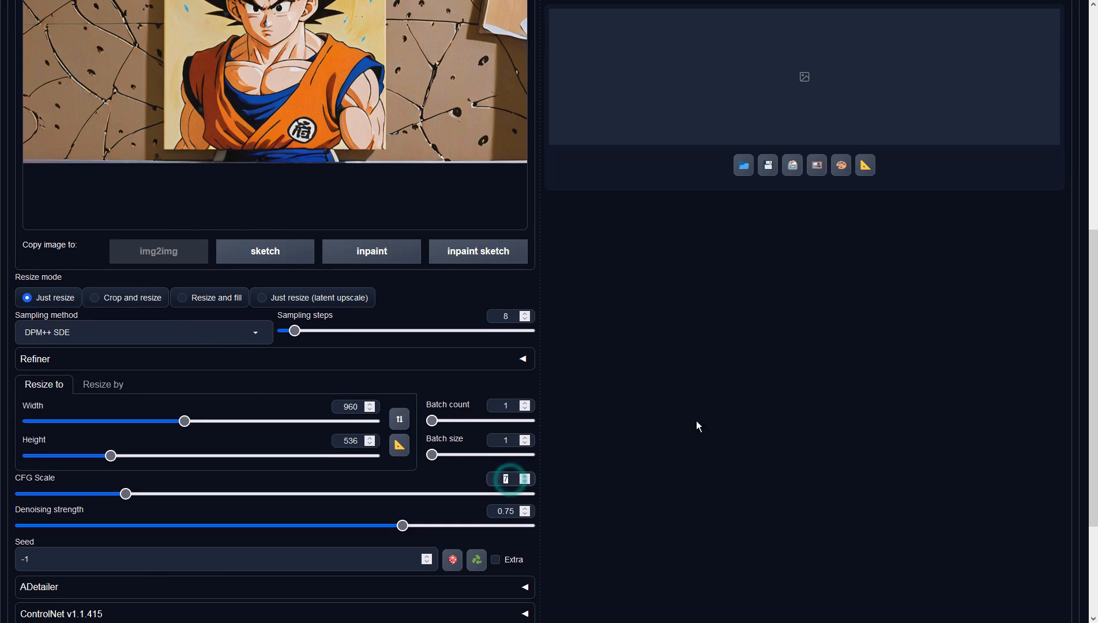
type("2")
scroll(713, 420, "up", 5)
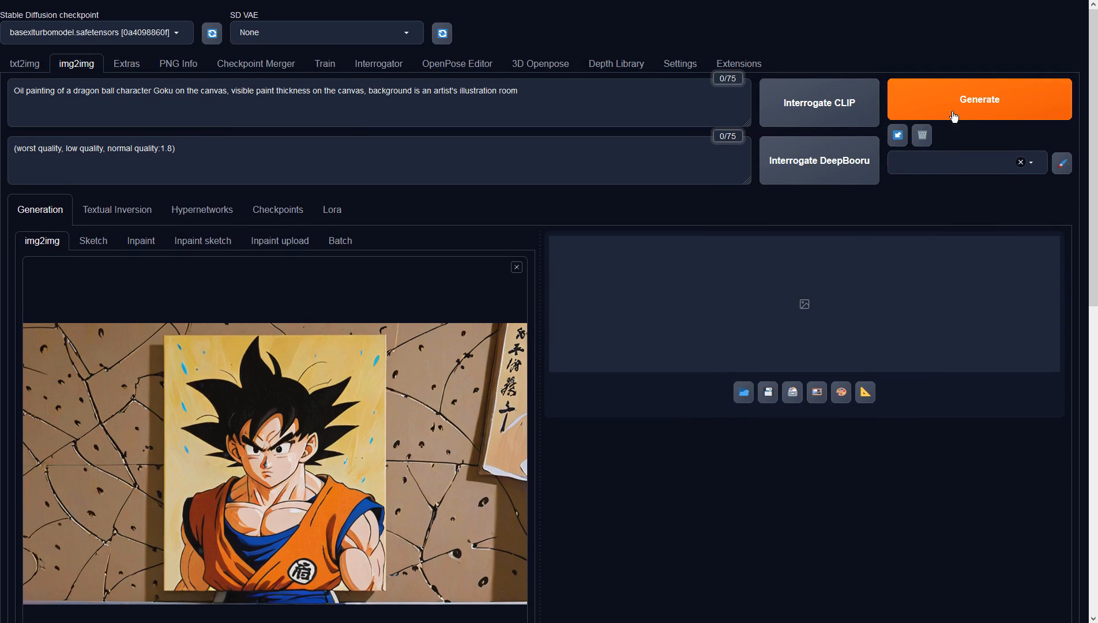
left_click(957, 98)
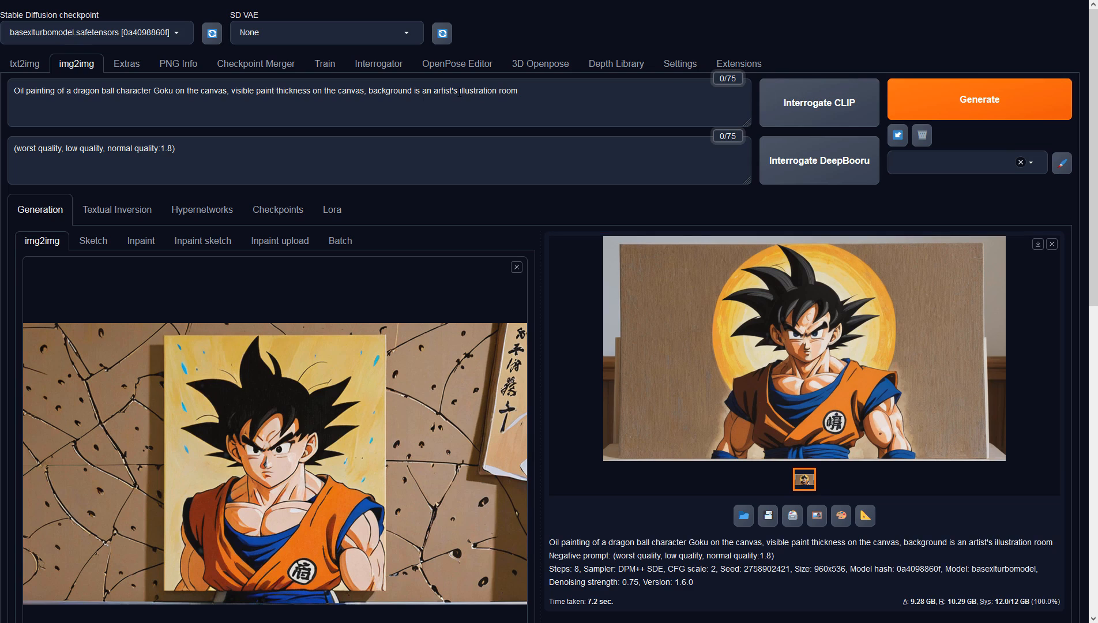
Replace "illustration room" at the end of the img2img prompt with "work".
left_click_drag(518, 91, 458, 90)
type("work")
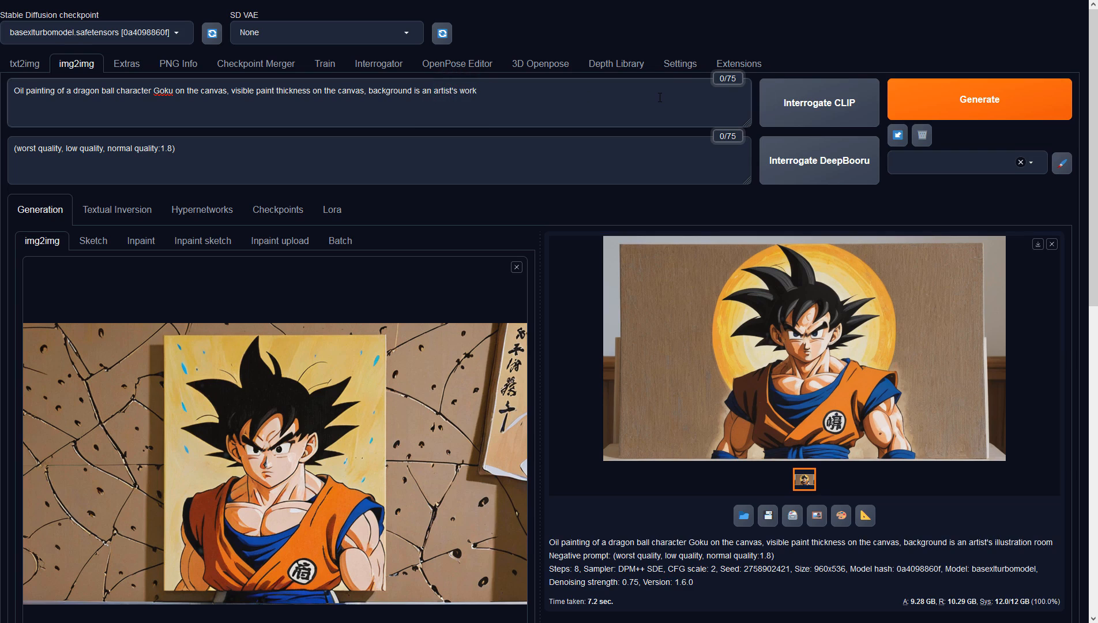
Change the end of the img2img prompt to "background is a painter's workshop" and generate two versions.
type("shop")
type("a painter")
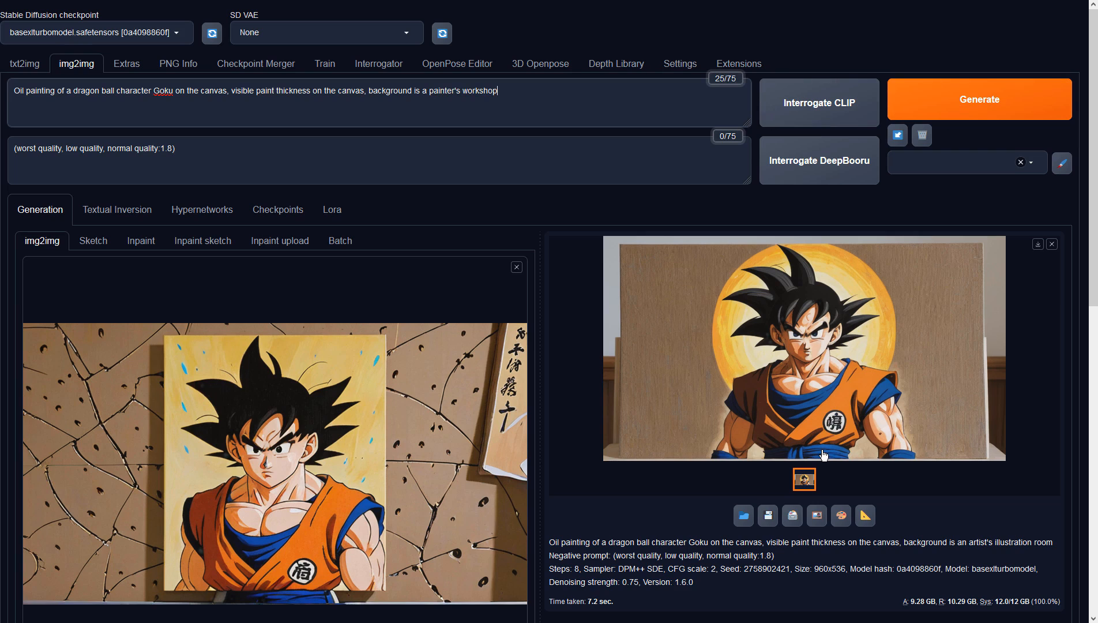
left_click(957, 105)
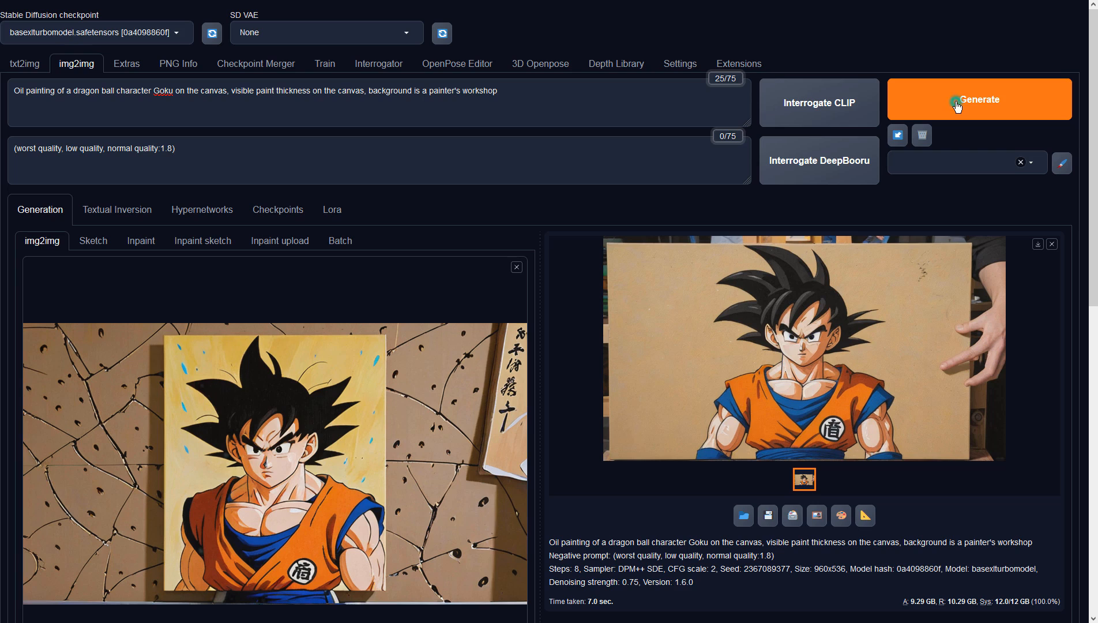
left_click(957, 107)
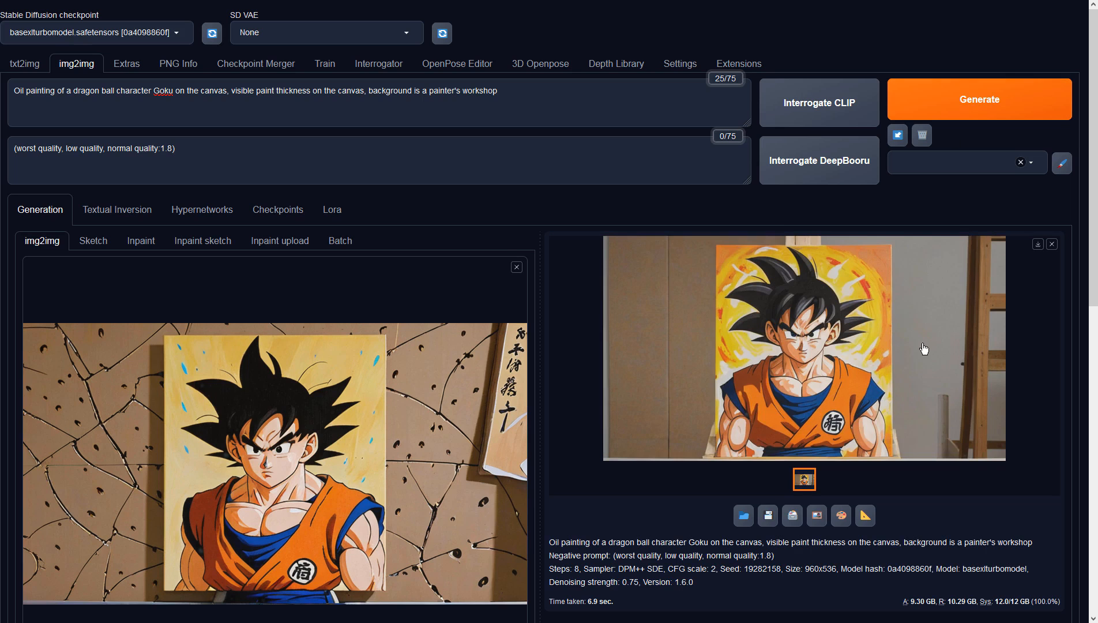
Generate a new version at denoising strength 0.65, with the latest result sent to img2img as the source image.
scroll(323, 419, "down", 4)
scroll(323, 419, "down", 2)
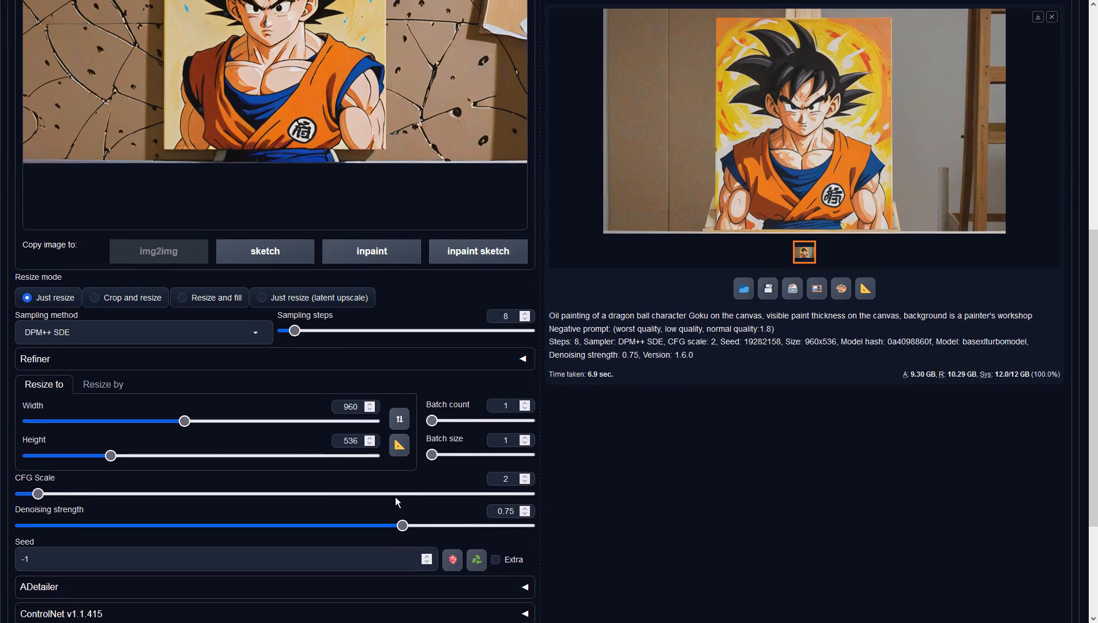
left_click_drag(398, 526, 351, 525)
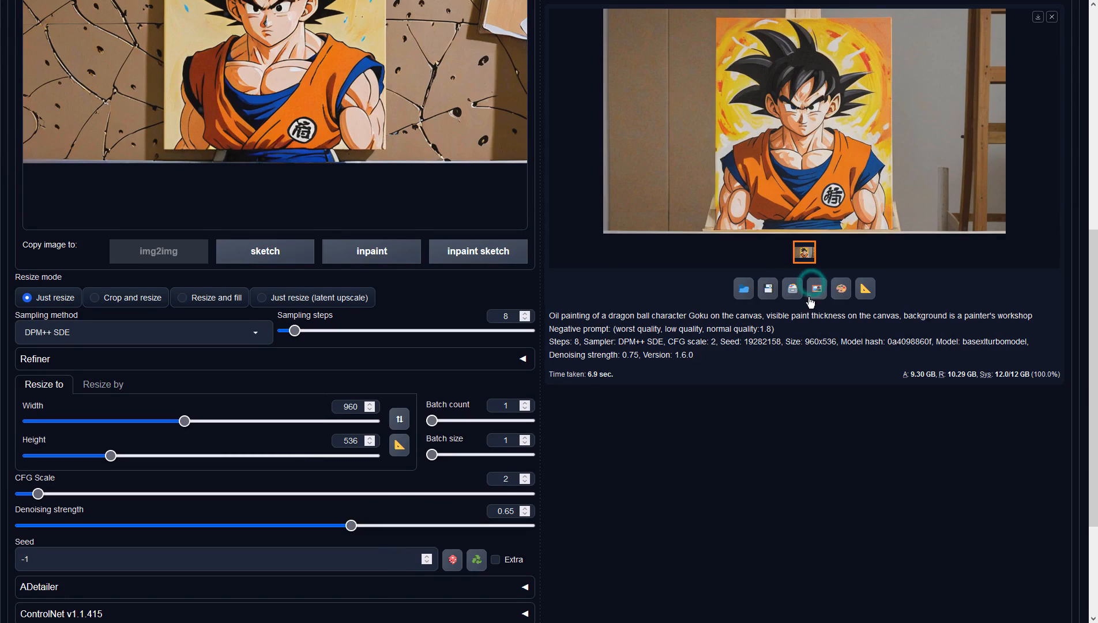
left_click(817, 288)
scroll(437, 270, "up", 5)
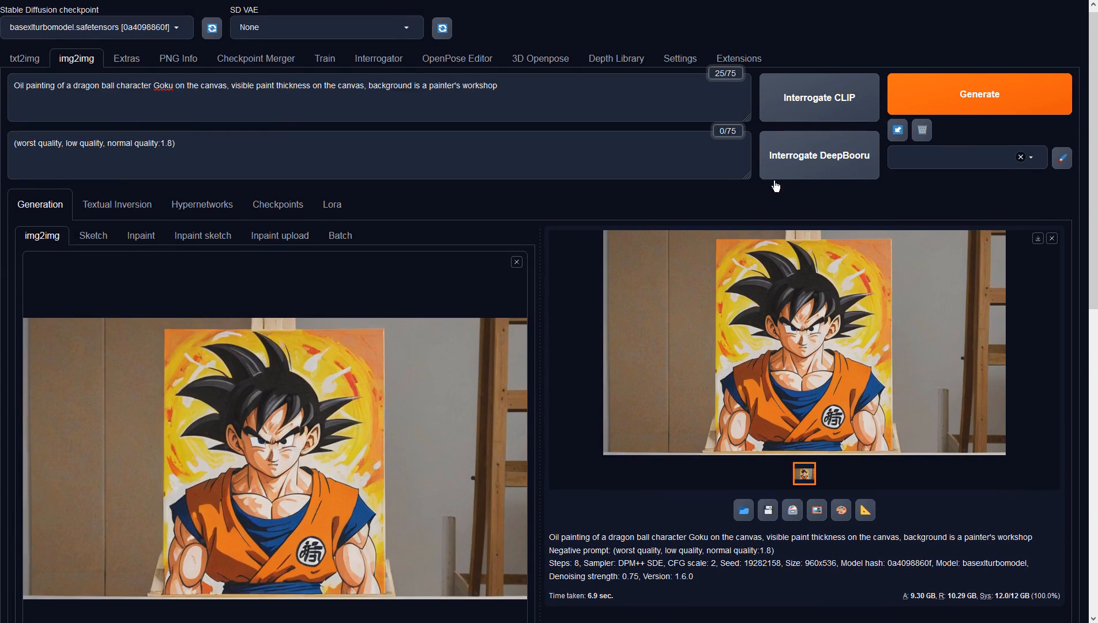
left_click(935, 105)
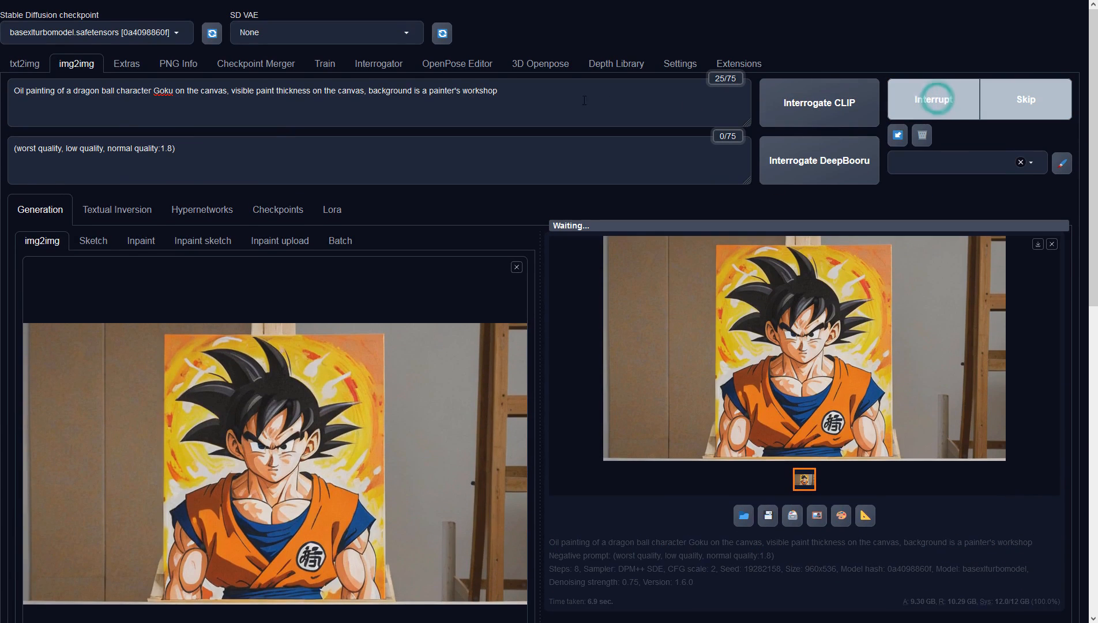
Extend the prompt with "with other paintings" after "workshop", and reword that phrase to "showing other paintings".
left_click(565, 100)
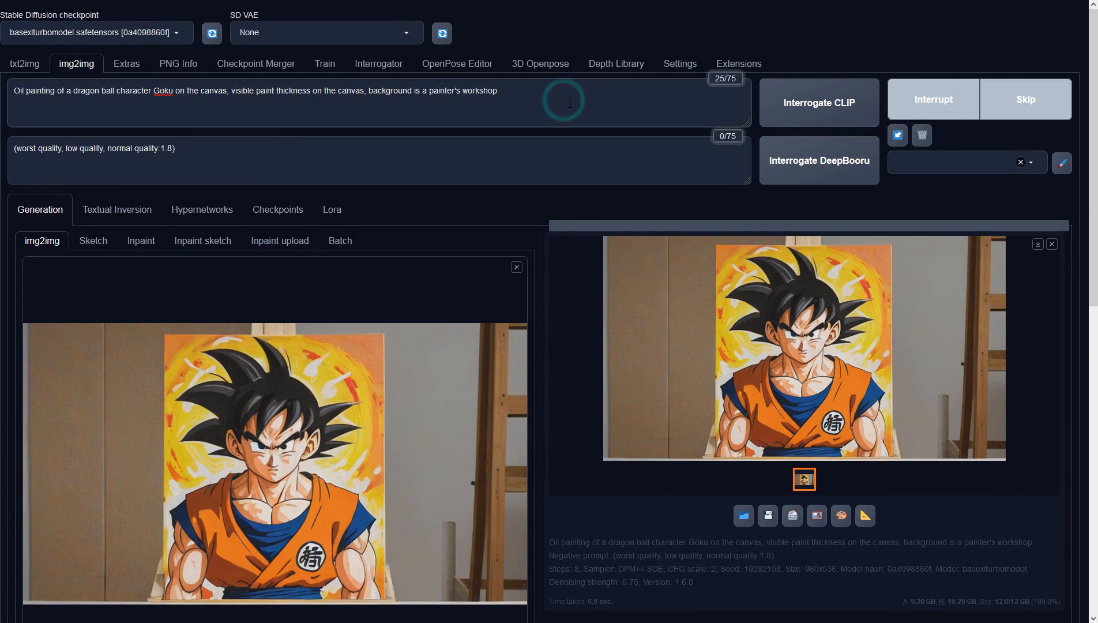
type("with other paintings")
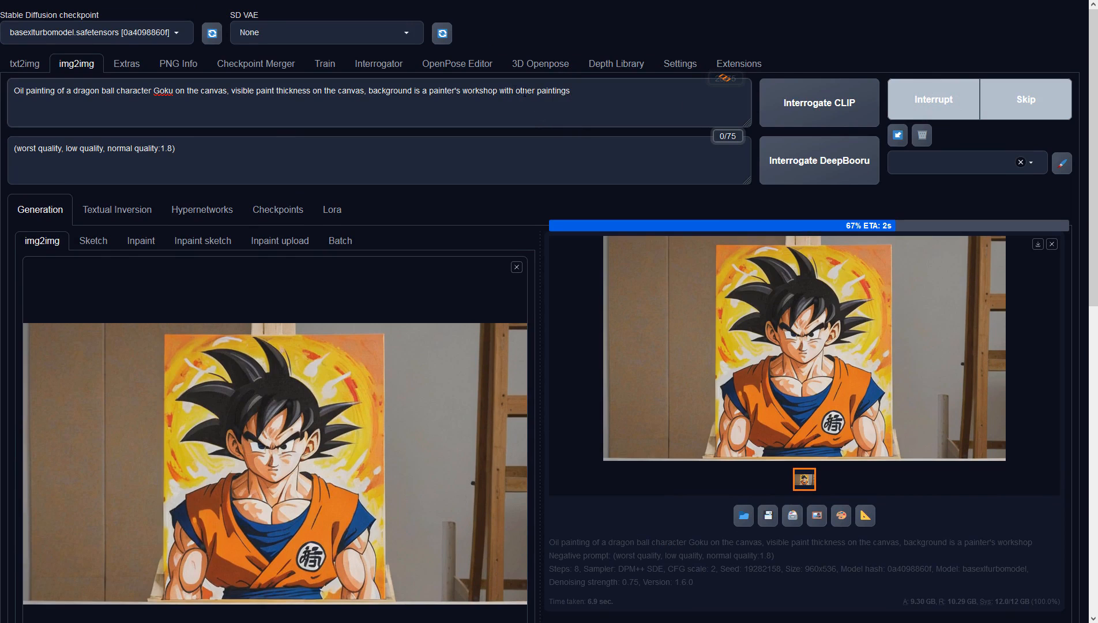
left_click(501, 90)
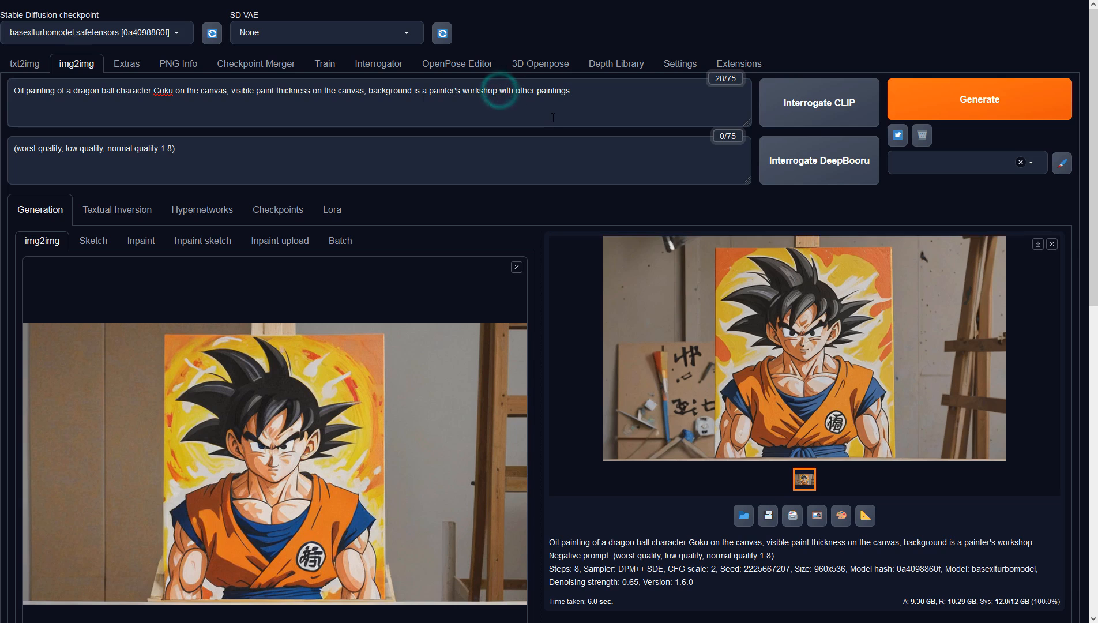
key("Delete")
key("Delete")
key("Delete")
key("Delete")
type("showing")
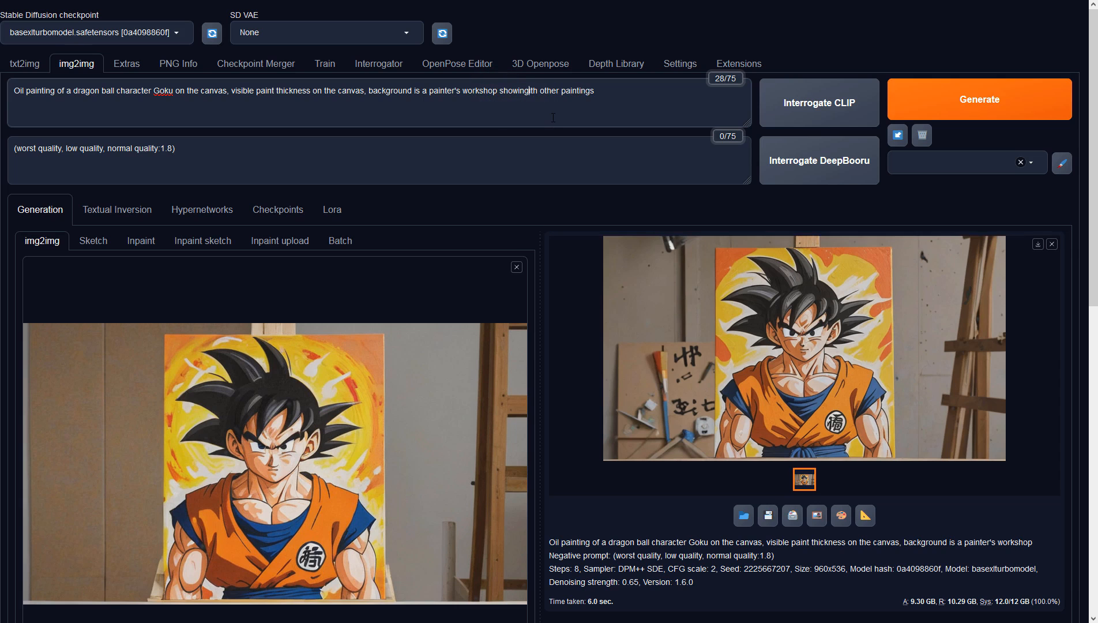
Generate a version with the "showing other paintings" prompt and inspect the result enlarged.
left_click(804, 383)
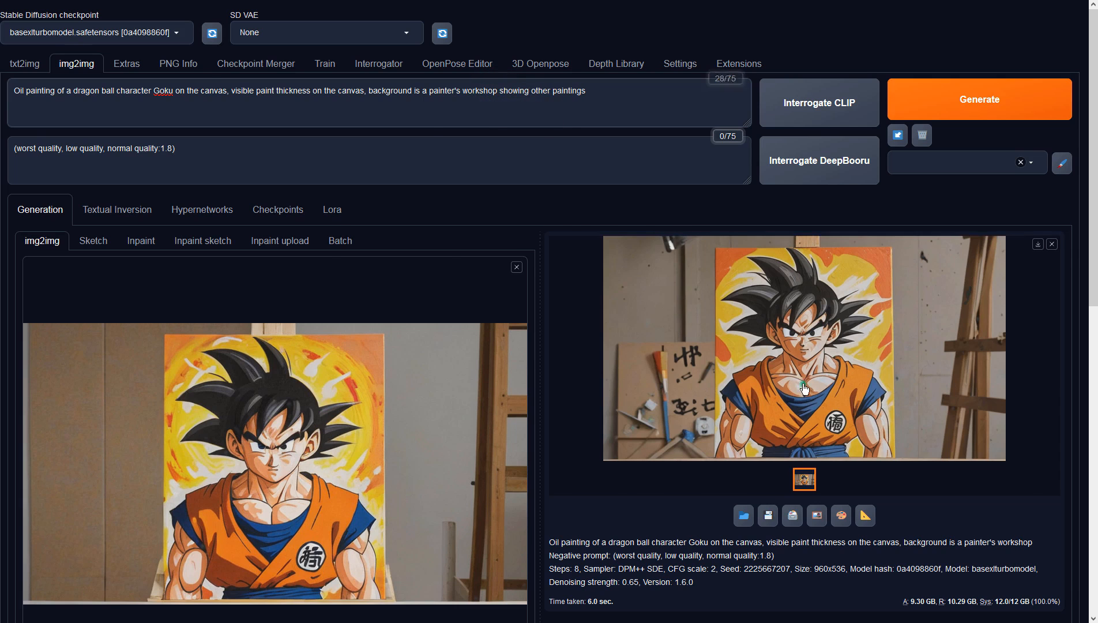
left_click(859, 352)
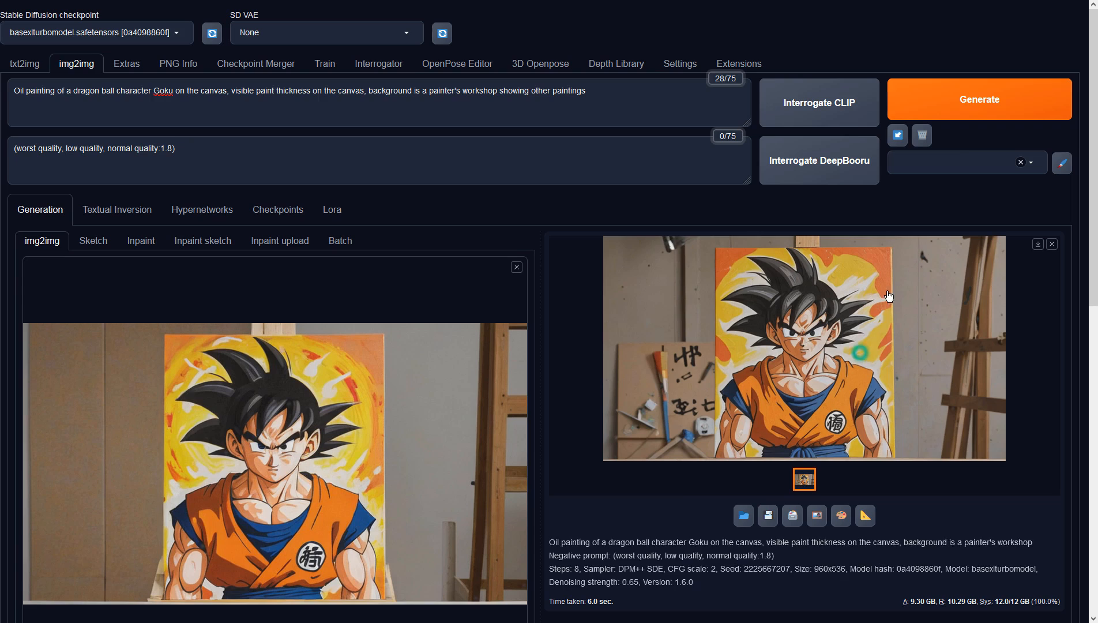
left_click(988, 97)
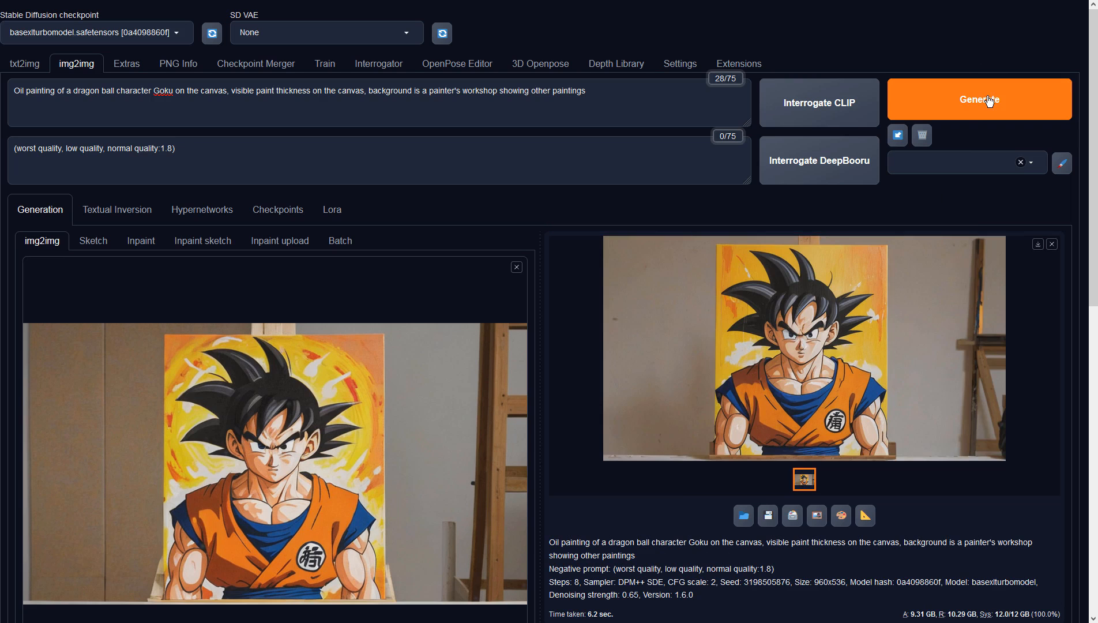
left_click(918, 299)
left_click(918, 299)
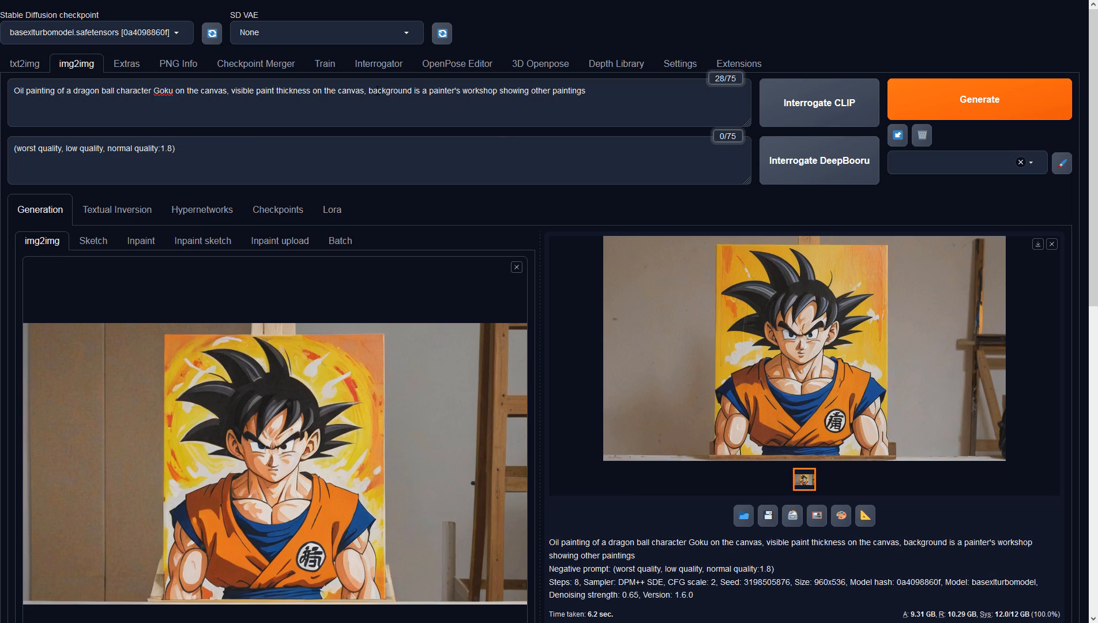
Replace "background is a" in the prompt with "the painting is located in the".
left_click_drag(370, 91, 427, 93)
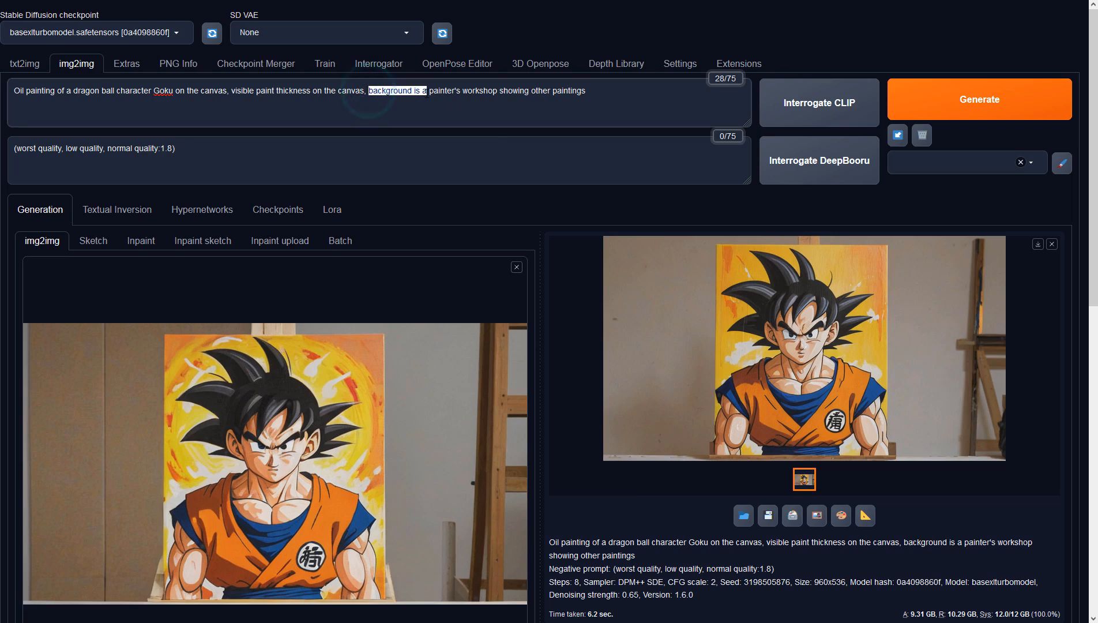
type("pa")
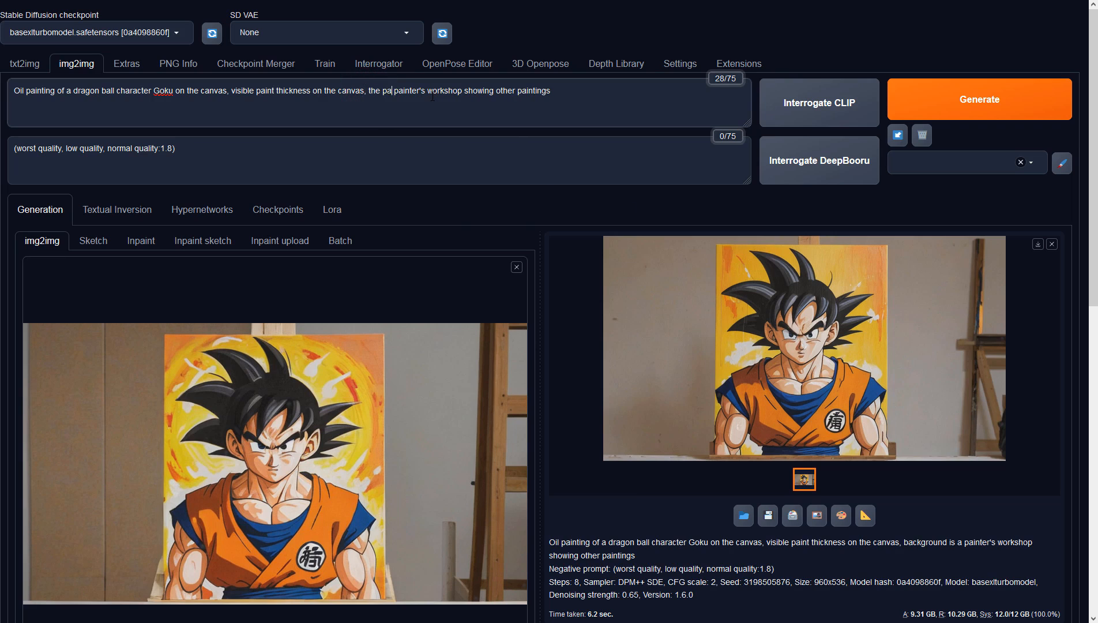
type("inting is")
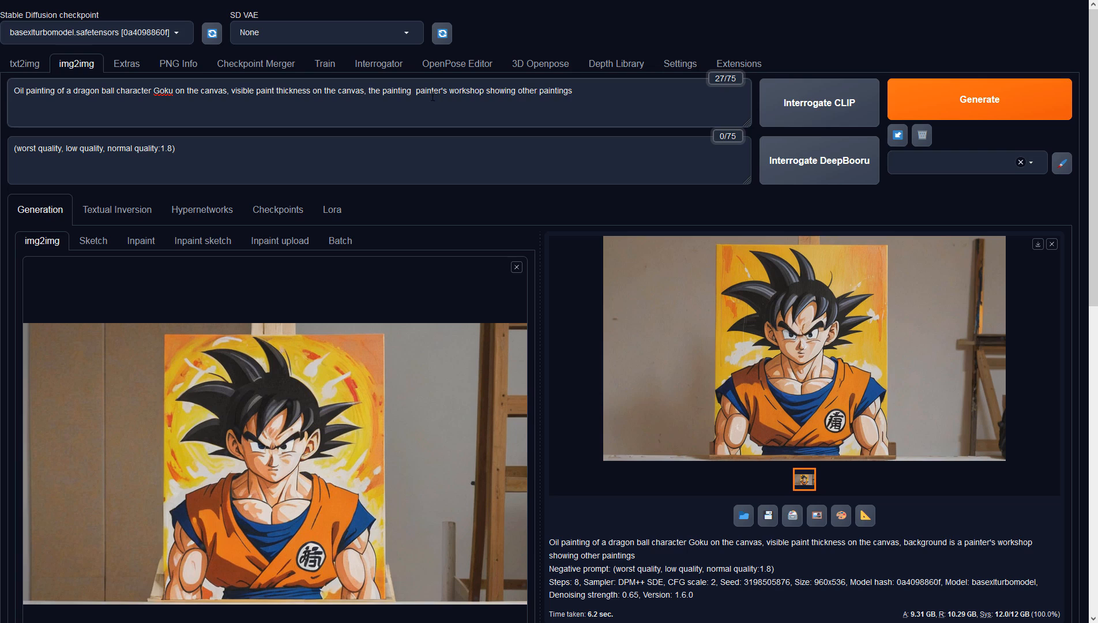
type(" located in ")
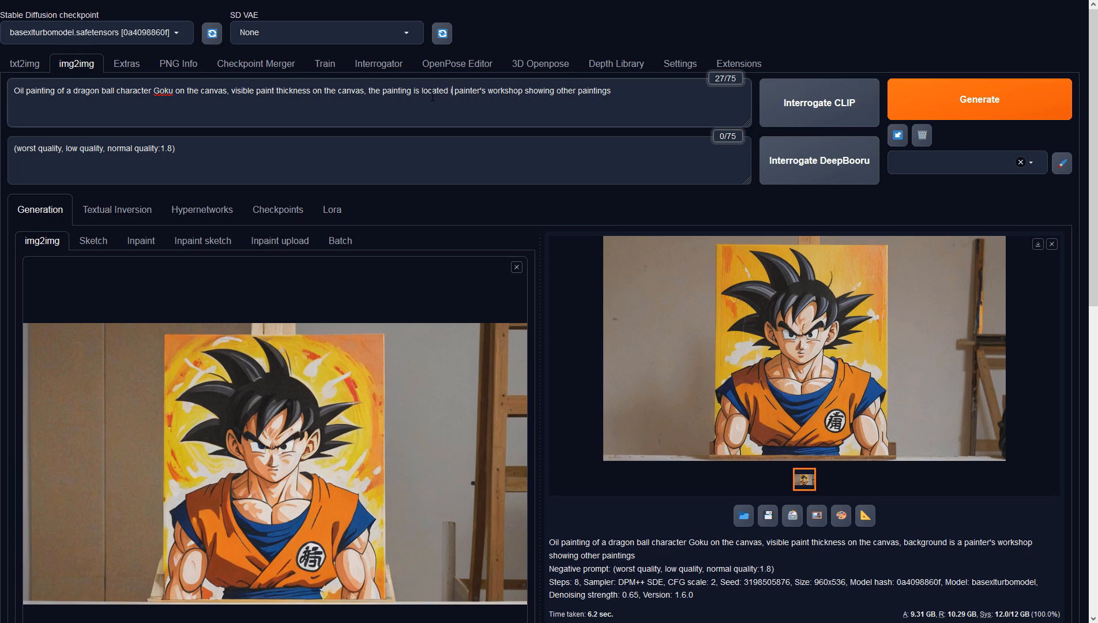
type("the")
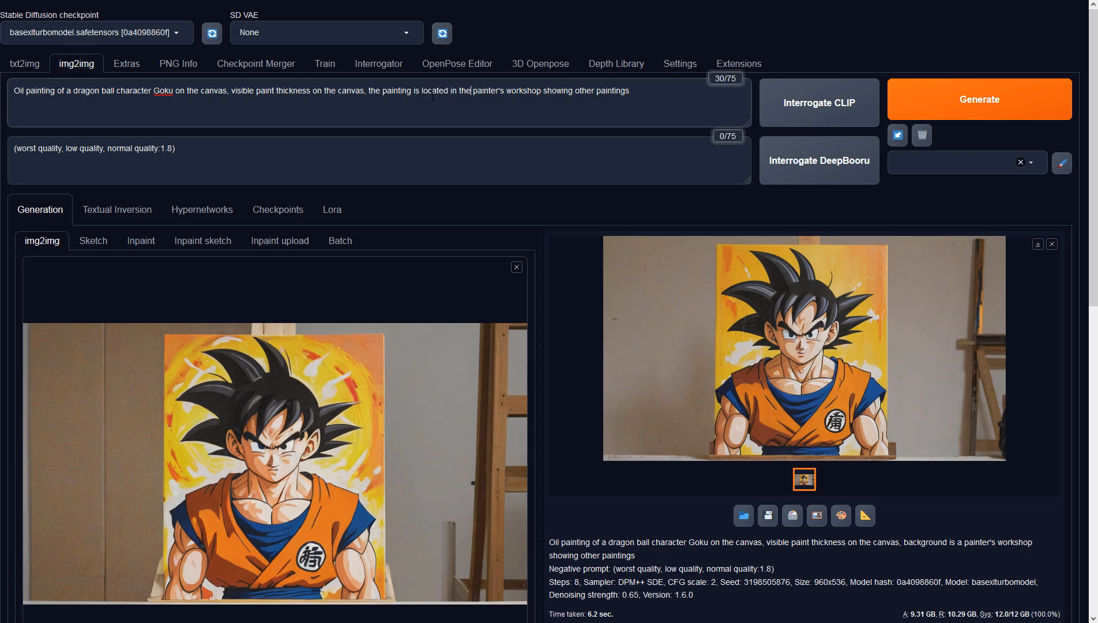
Replace "showing other paintings" at the prompt's end with ", shows the full workshop interior in the background.".
key("ctrl+Right")
key("ctrl+Right")
key("shift+End")
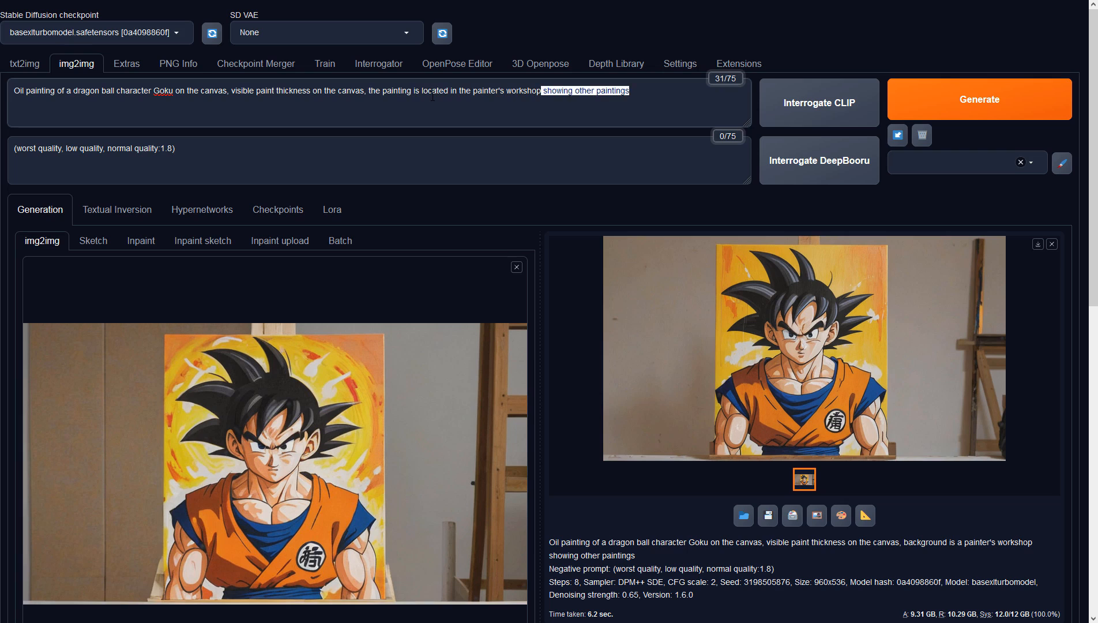
key("BackSpace")
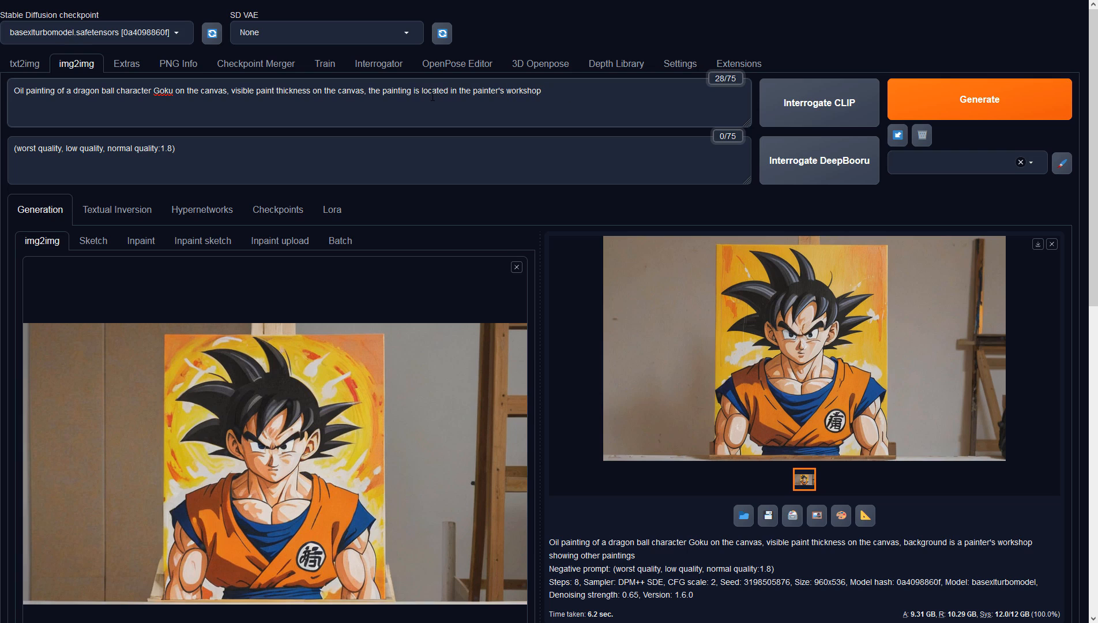
type(", shows the full workshop interior in the background.")
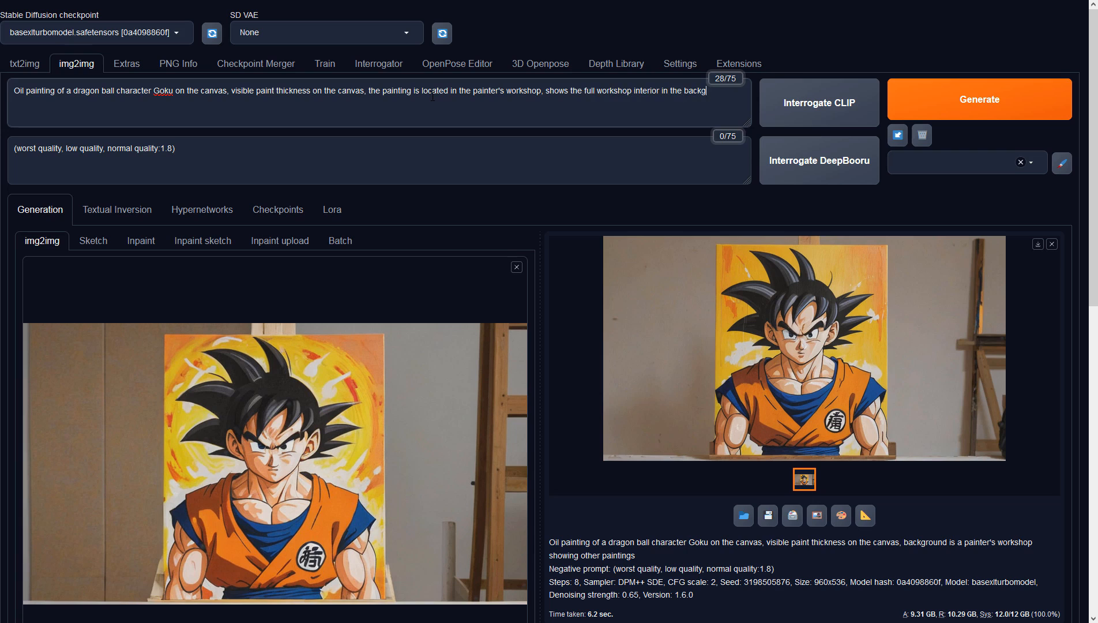
Generate an image with the workshop interior prompt and inspect the result enlarged.
left_click(952, 86)
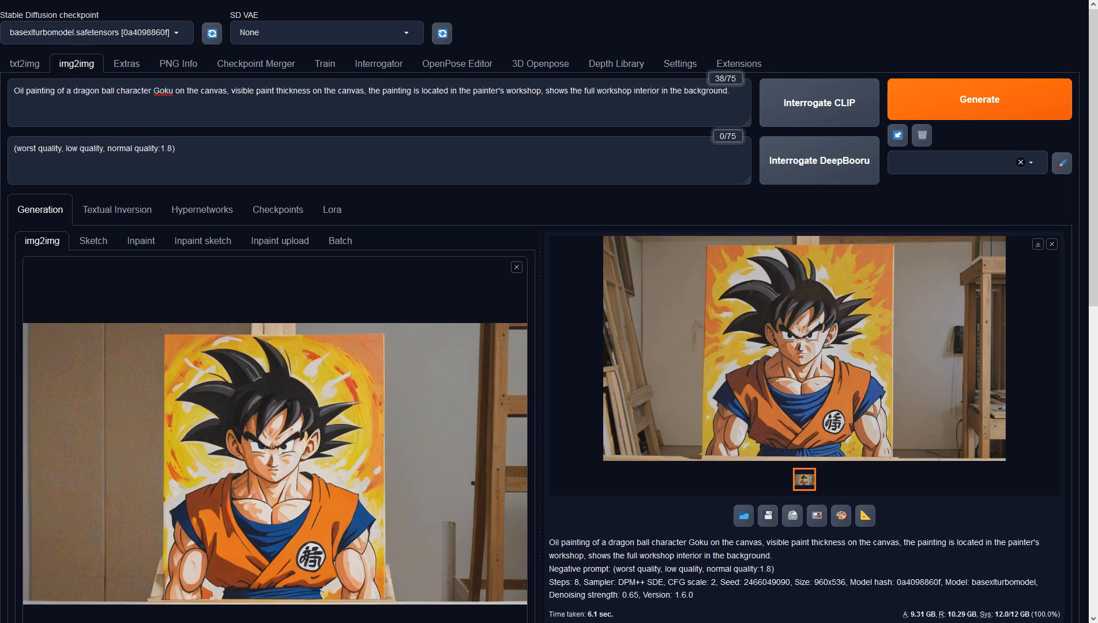
left_click(679, 299)
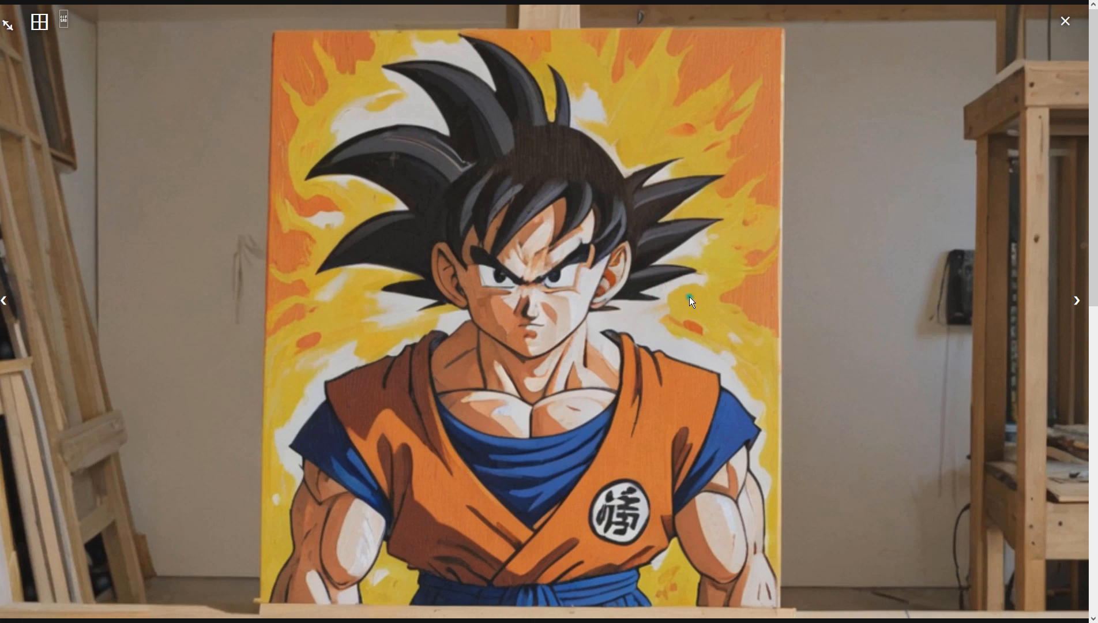
left_click(689, 297)
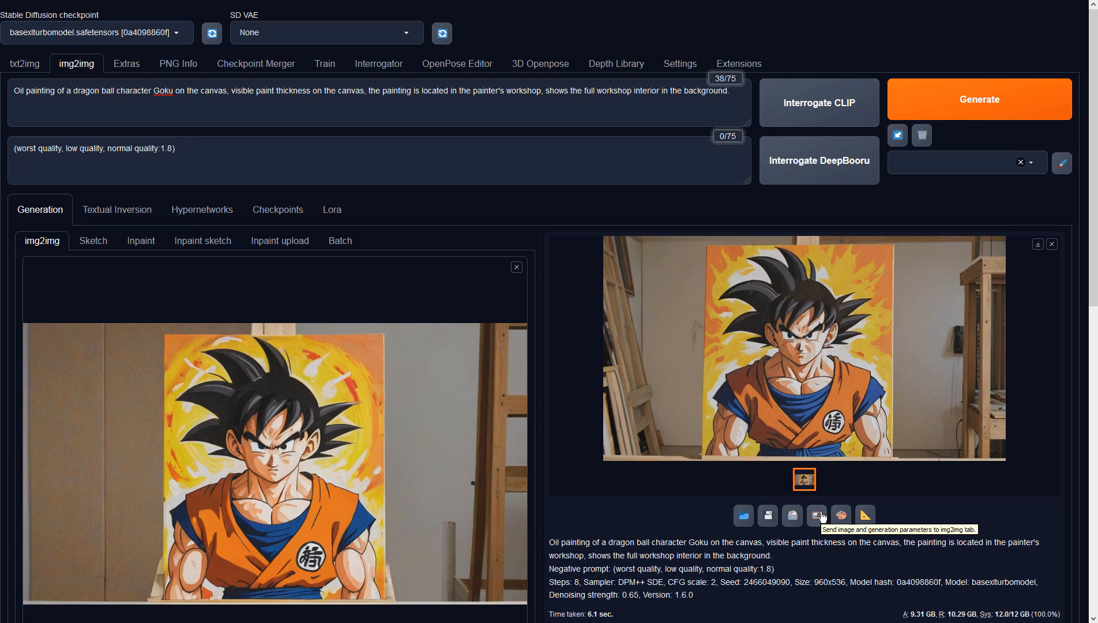
Send the workshop image to Extras and set Upscaler 1 to 4x-UltraSharp with a resize factor of 1.
left_click(865, 515)
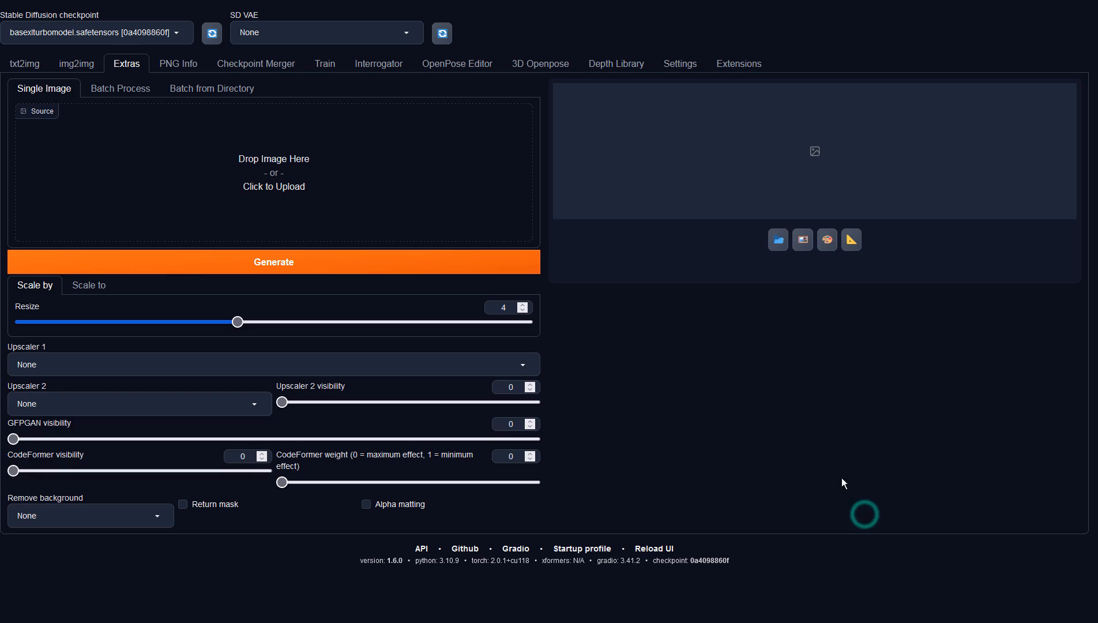
left_click(124, 365)
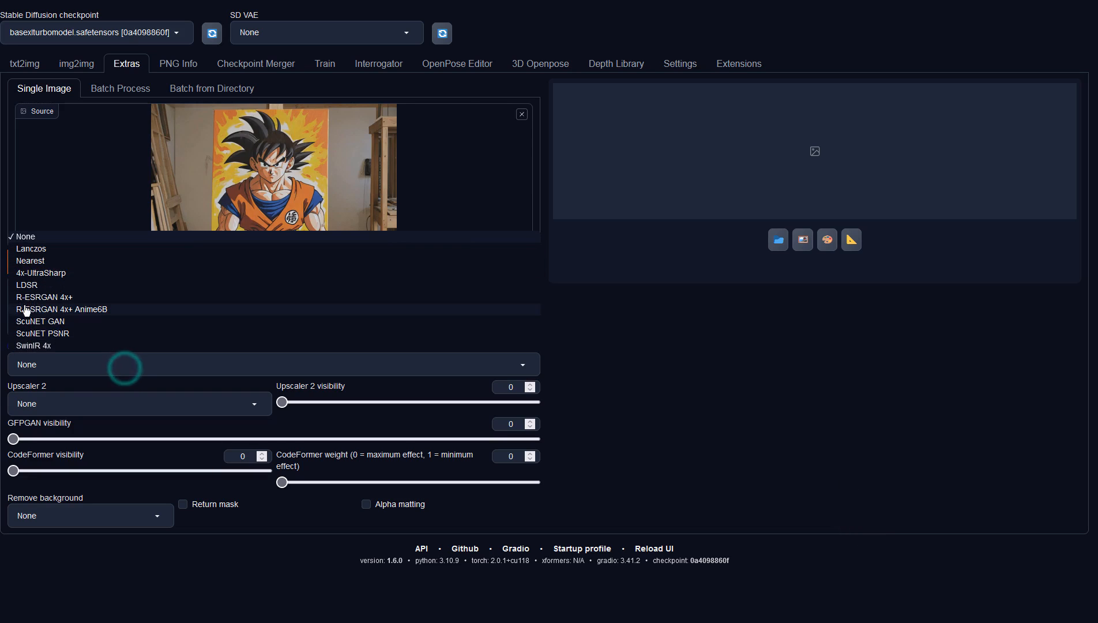
left_click(41, 272)
left_click_drag(231, 320, 205, 322)
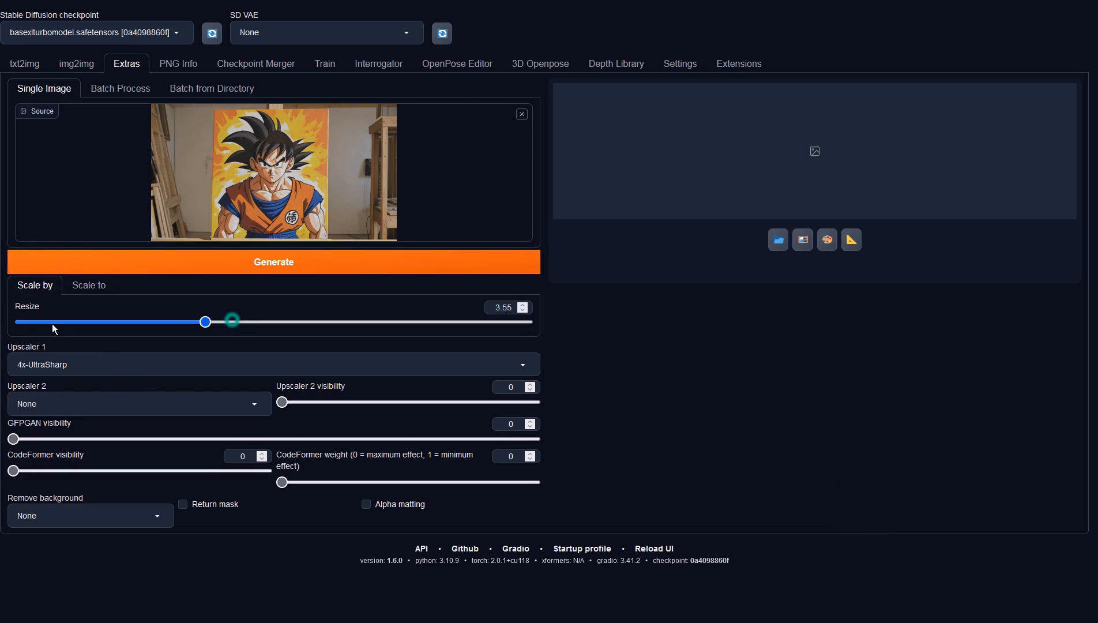
left_click_drag(52, 329, 15, 322)
Process the image with the upscaler and inspect the sharpened result enlarged.
left_click(246, 266)
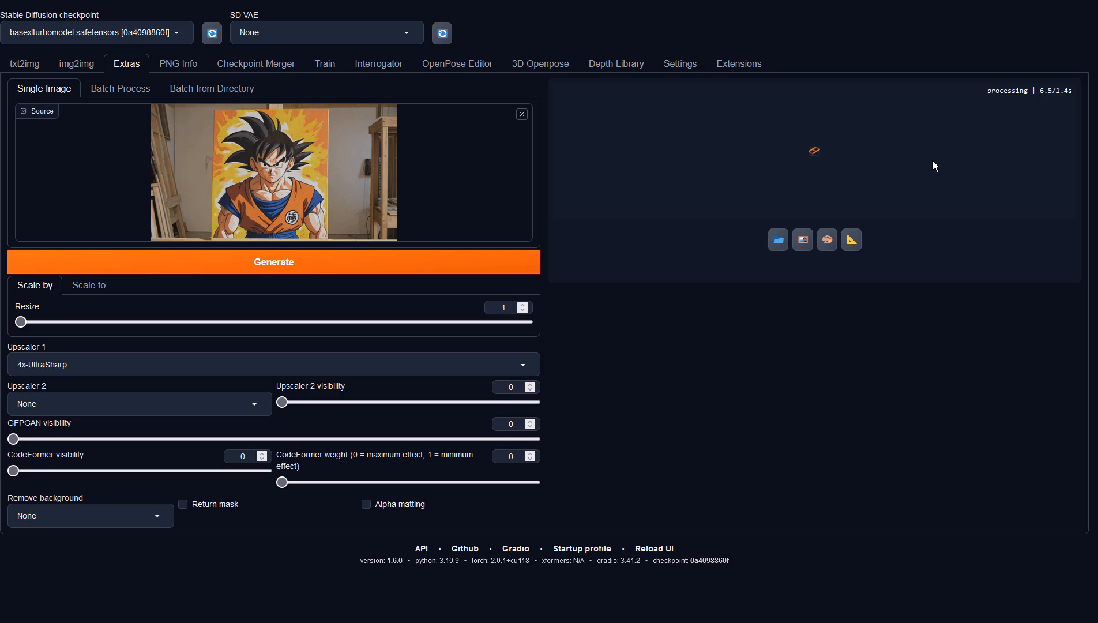
left_click(933, 160)
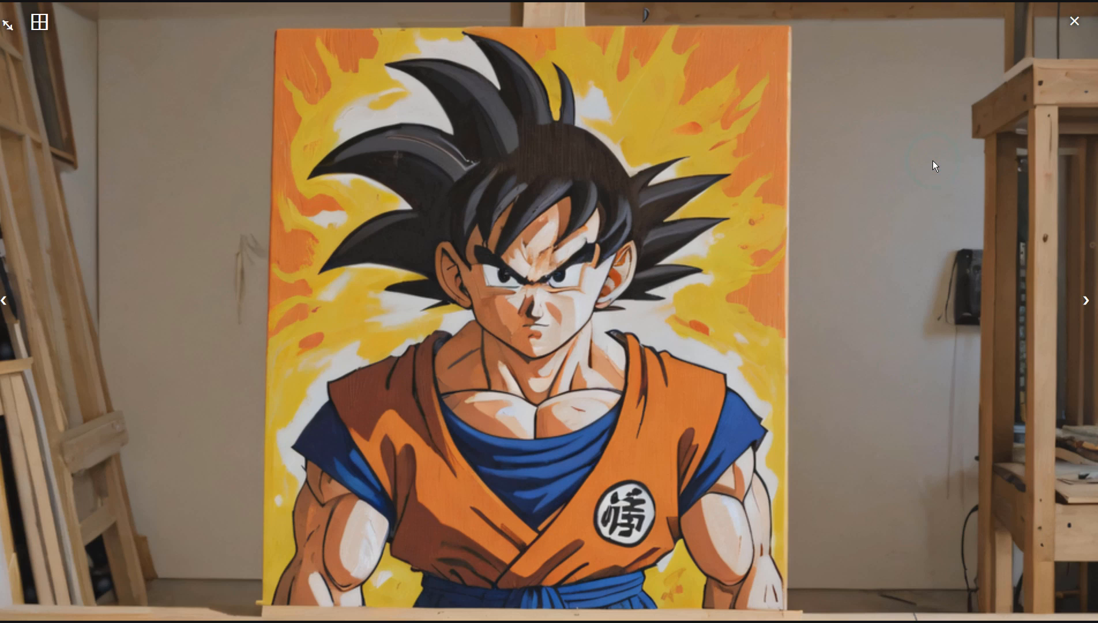
left_click(933, 162)
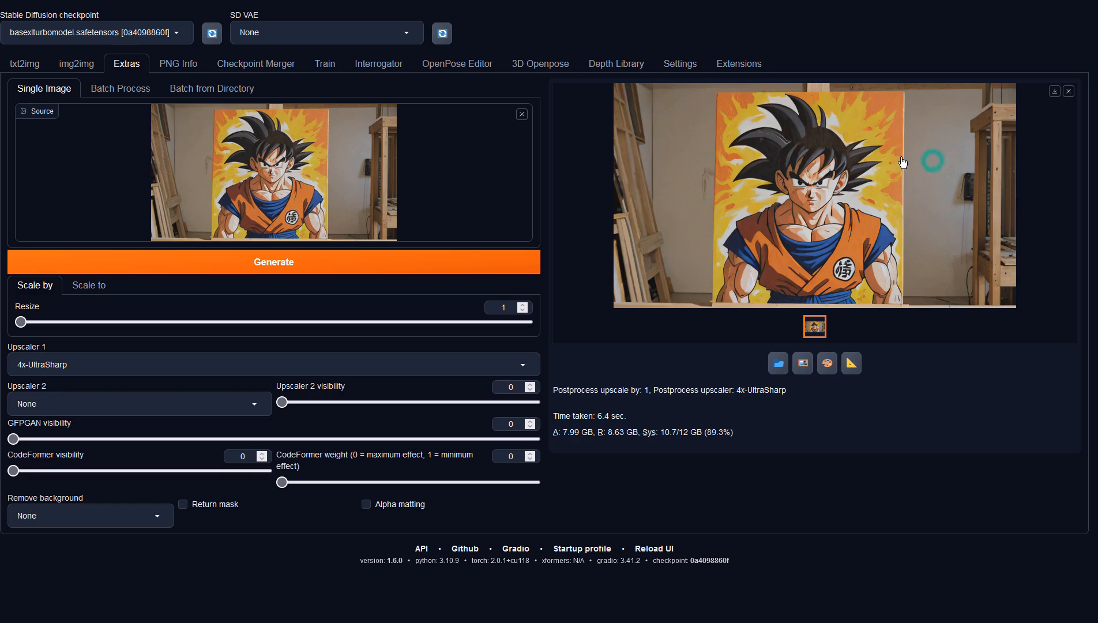
Return to img2img, generate another version from the workshop interior image and inspect it enlarged.
left_click(62, 67)
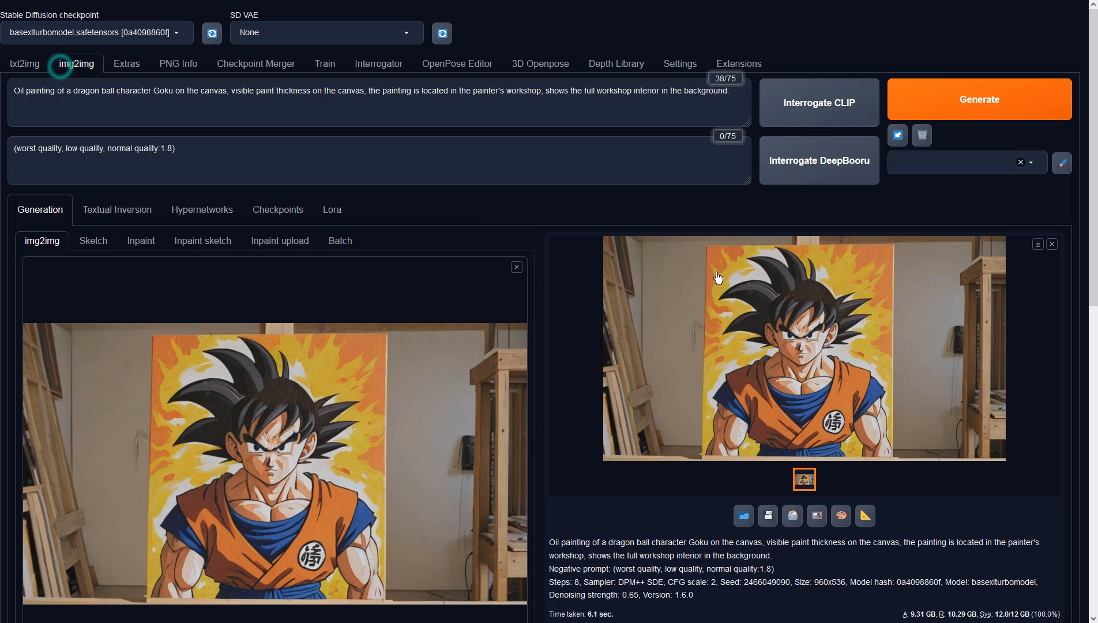
left_click(965, 106)
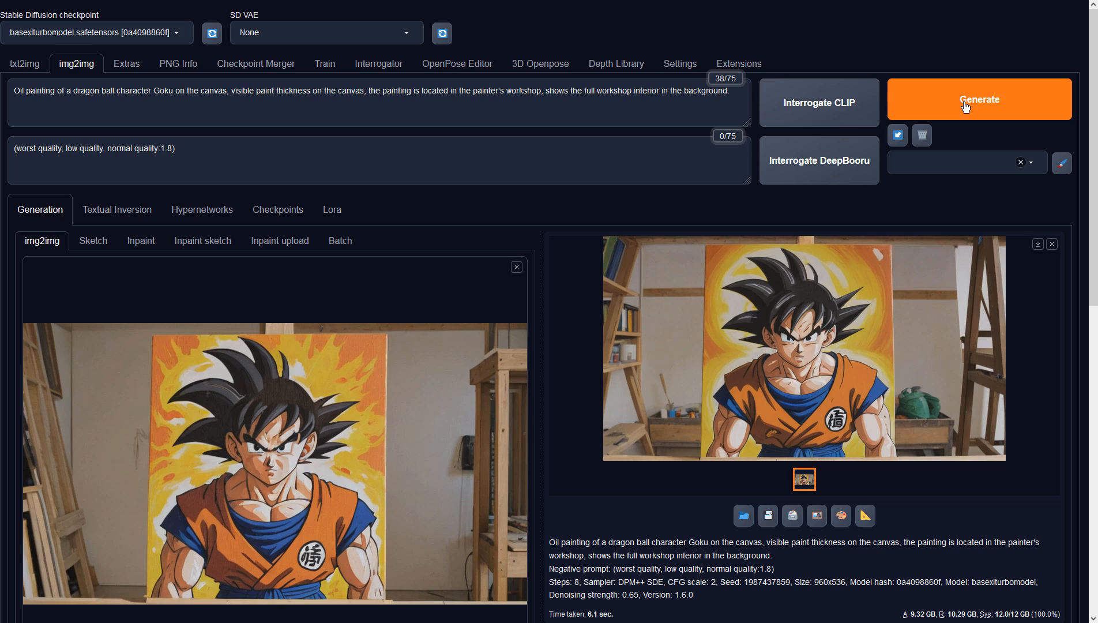
left_click(936, 304)
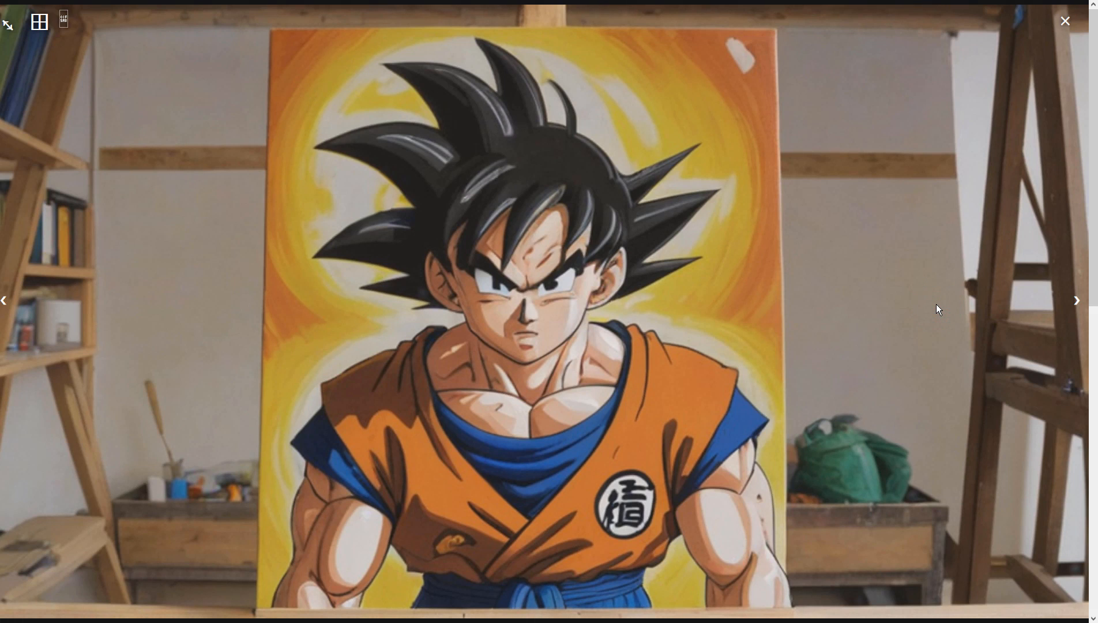
Send the generated workshop image back to img2img as the new source, generate a version from it and inspect it enlarged.
left_click(937, 304)
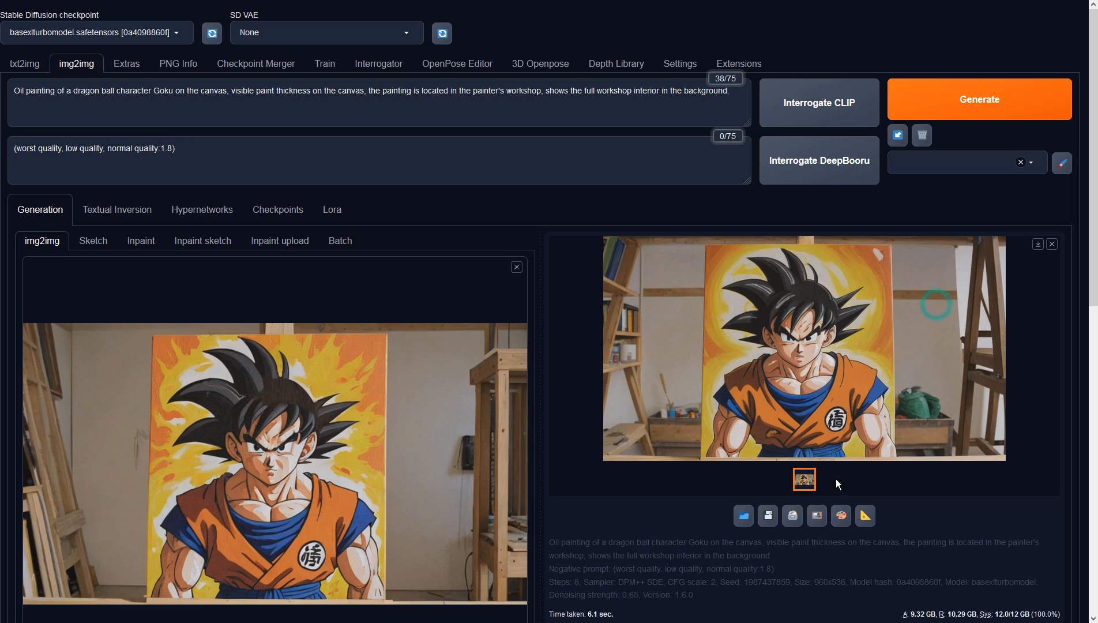
left_click(817, 517)
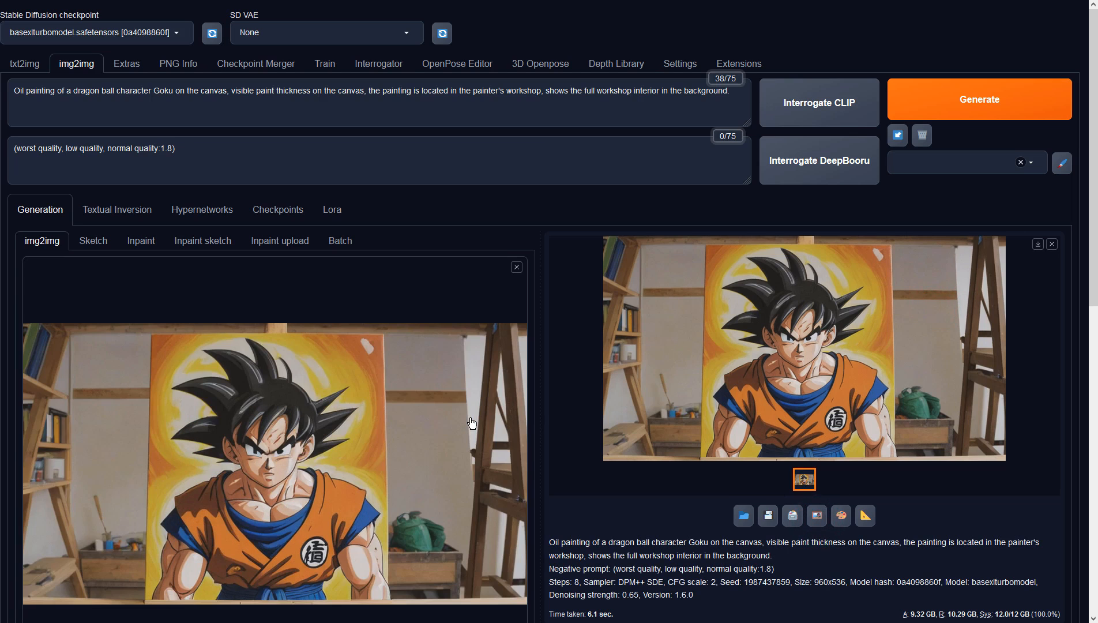
left_click(958, 100)
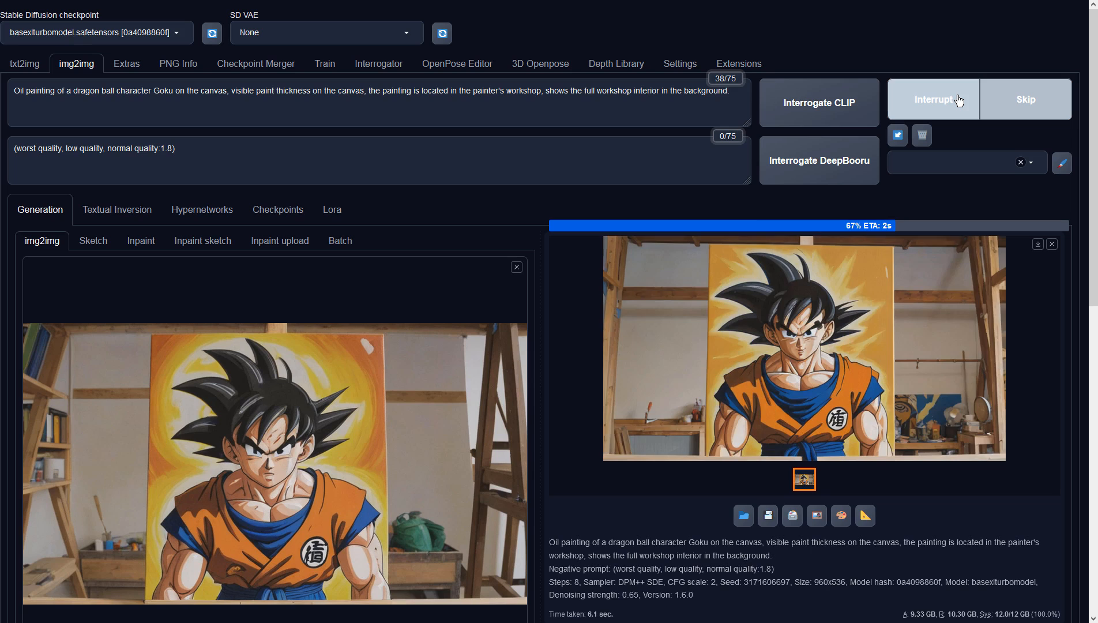
left_click(939, 291)
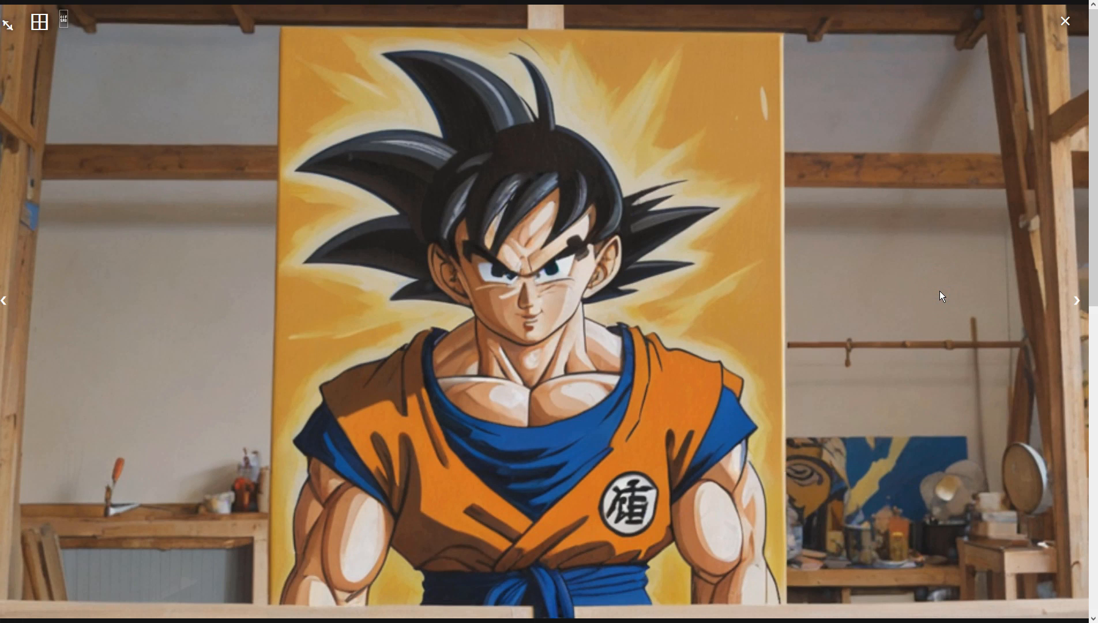
left_click(939, 291)
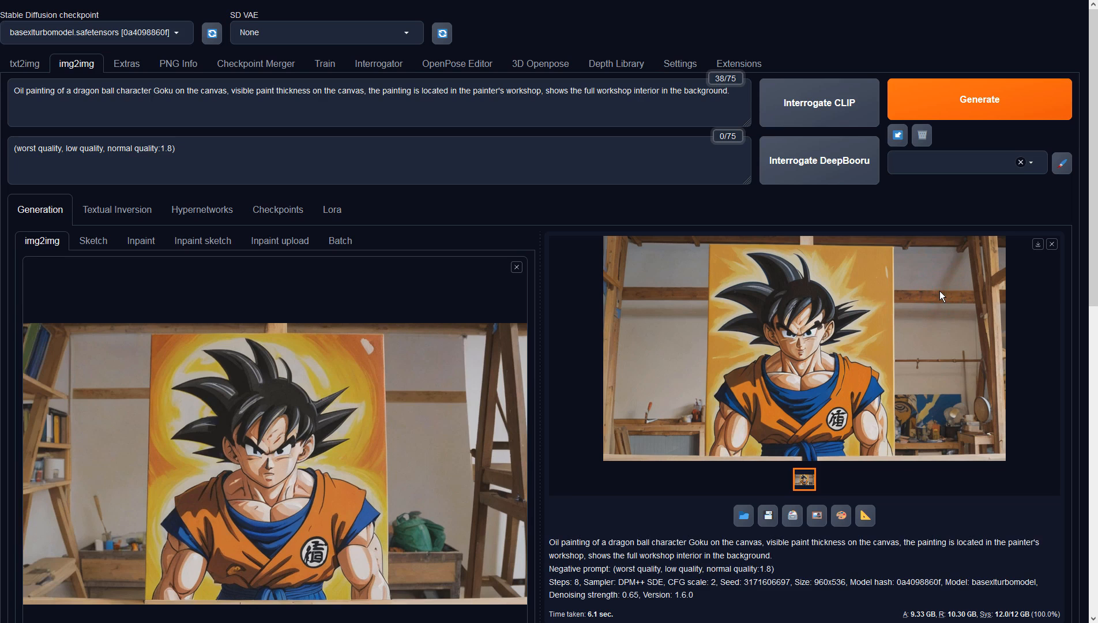
Generate one more variation from the same img2img source image and inspect it enlarged.
left_click(945, 100)
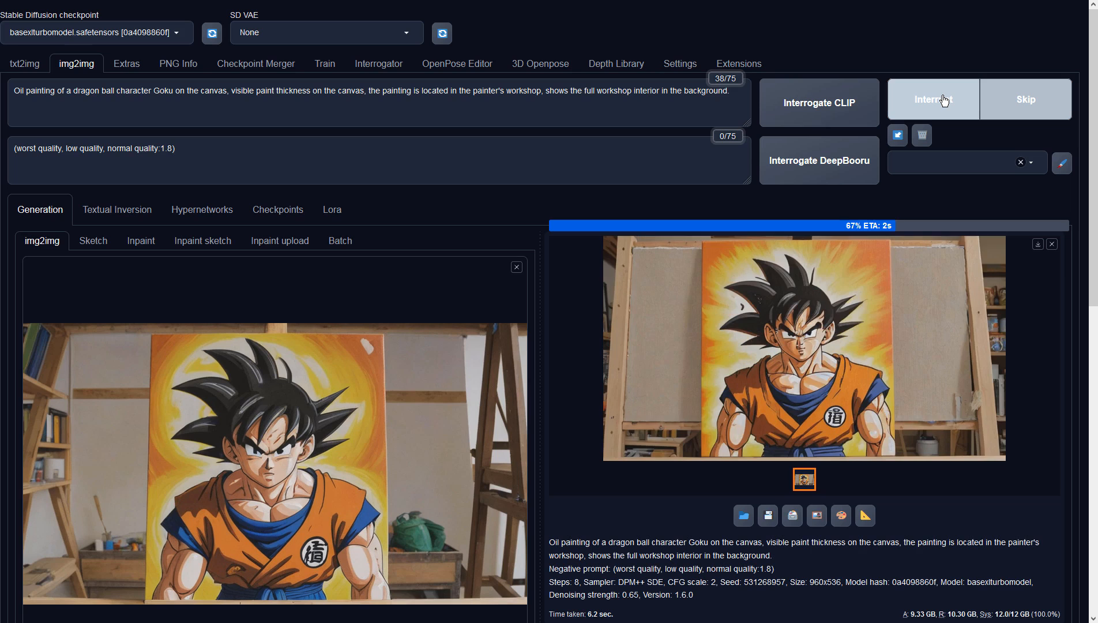
left_click(854, 312)
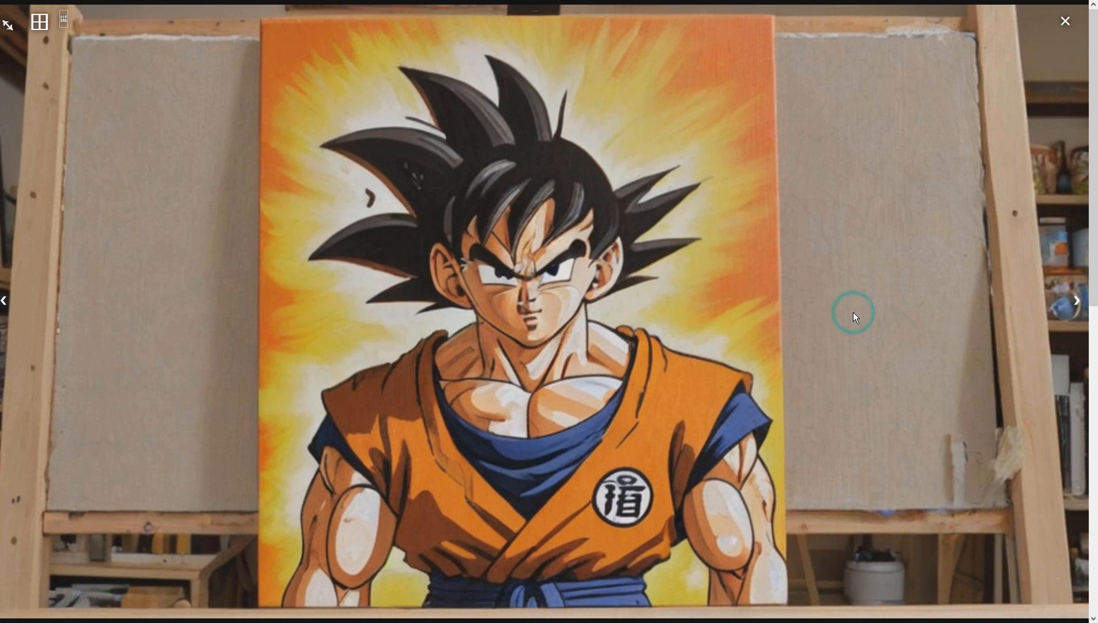
left_click(853, 312)
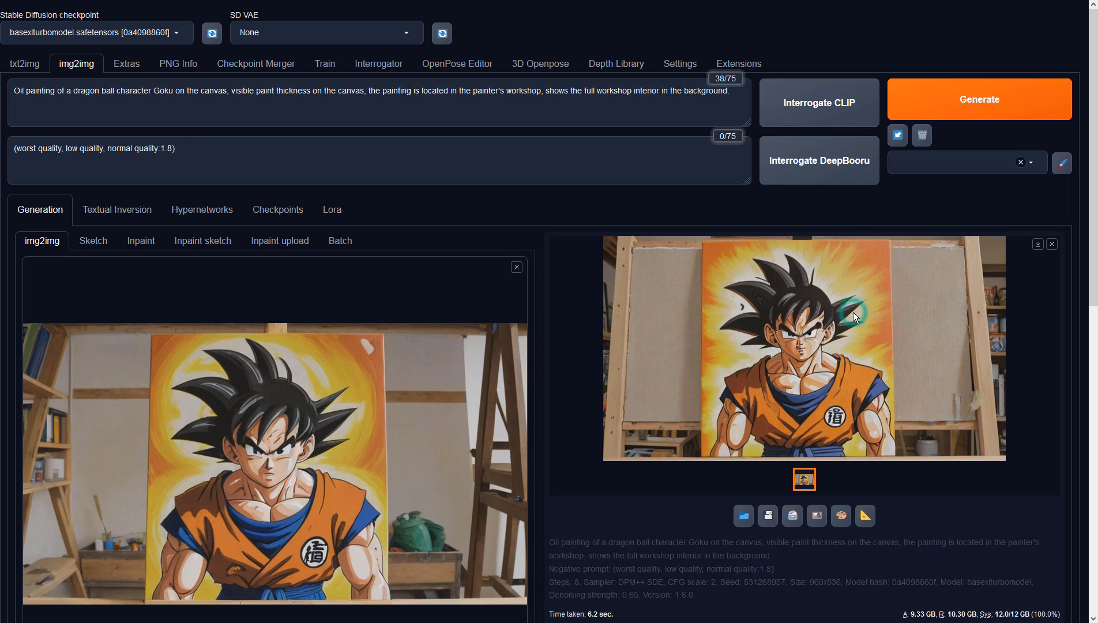
Replace the img2img source with the latest variation, generate a new image from it and inspect the result enlarged.
left_click(819, 522)
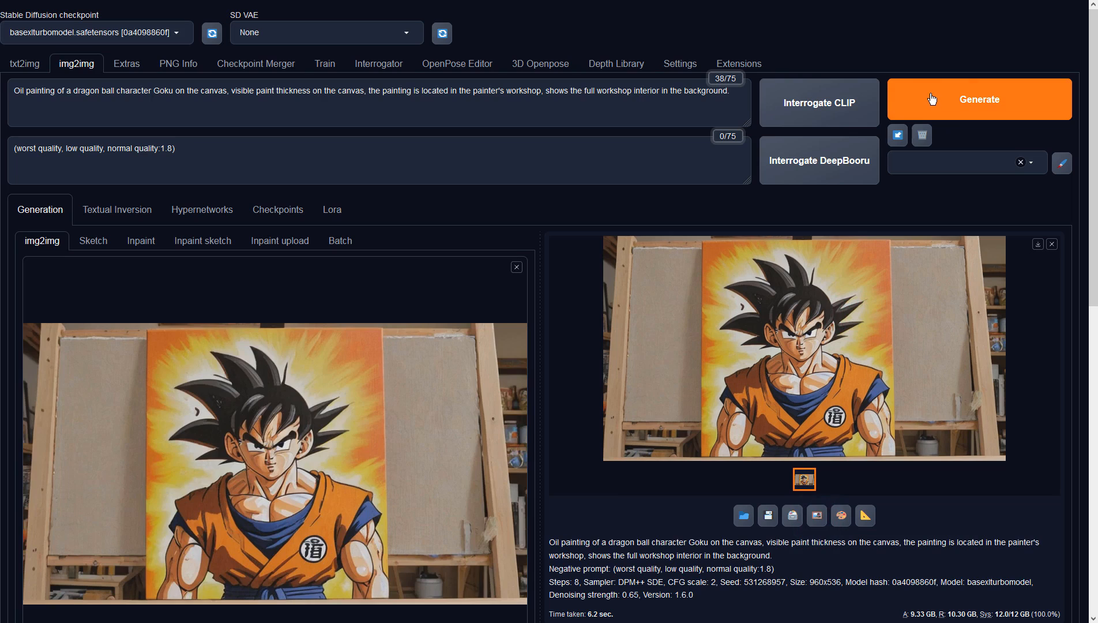
left_click(932, 97)
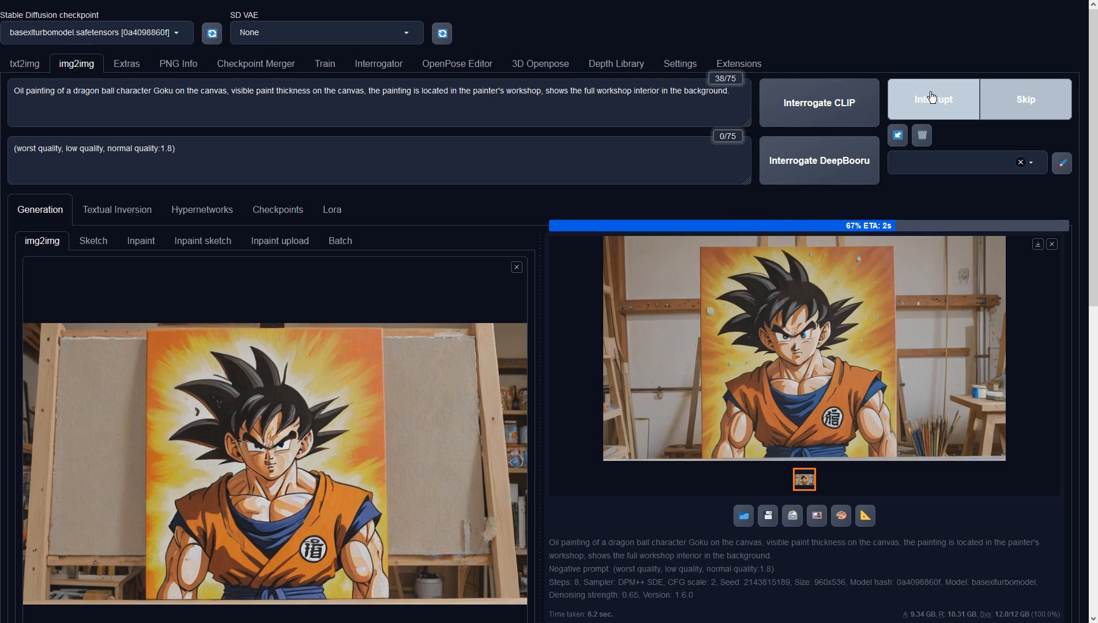
left_click(897, 309)
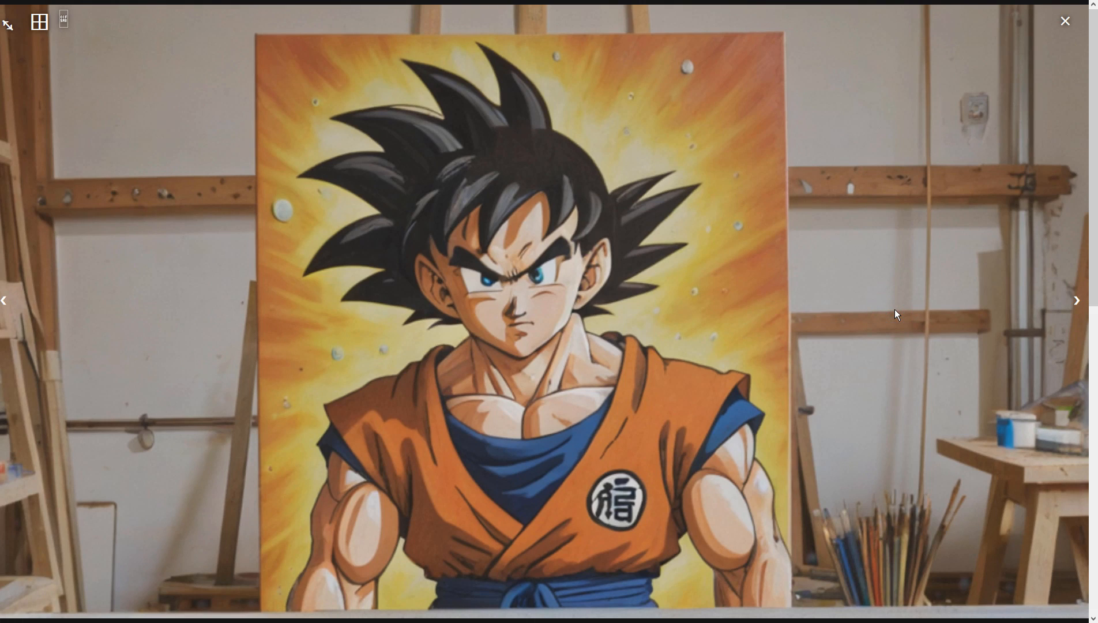
left_click(895, 310)
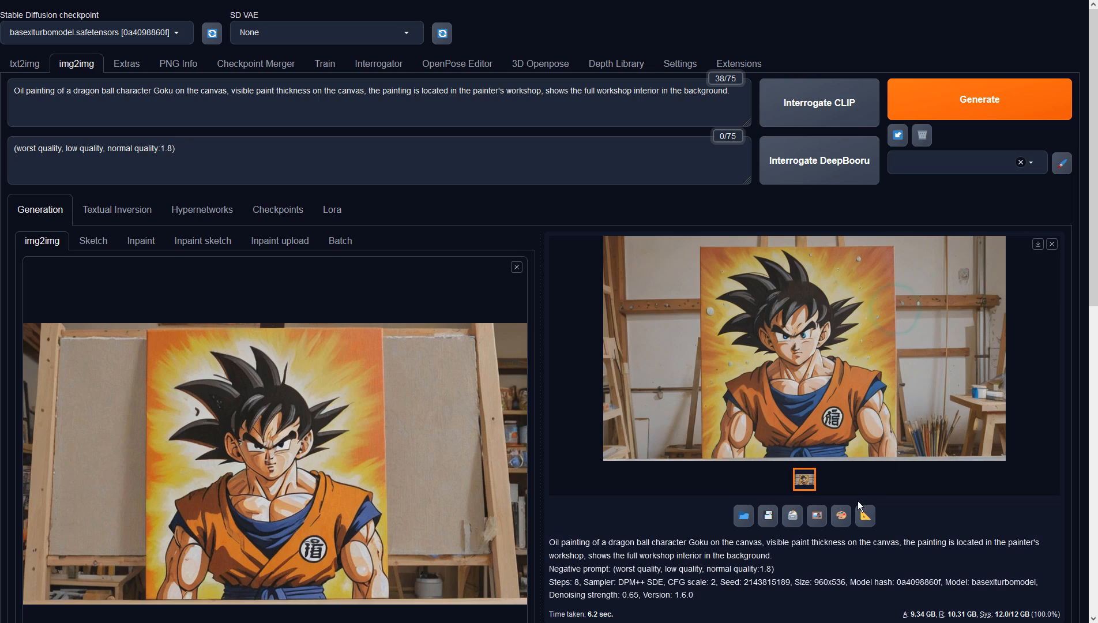
Send the latest workshop image to Extras, process it with the existing 4x-UltraSharp settings and view the output enlarged.
left_click(865, 516)
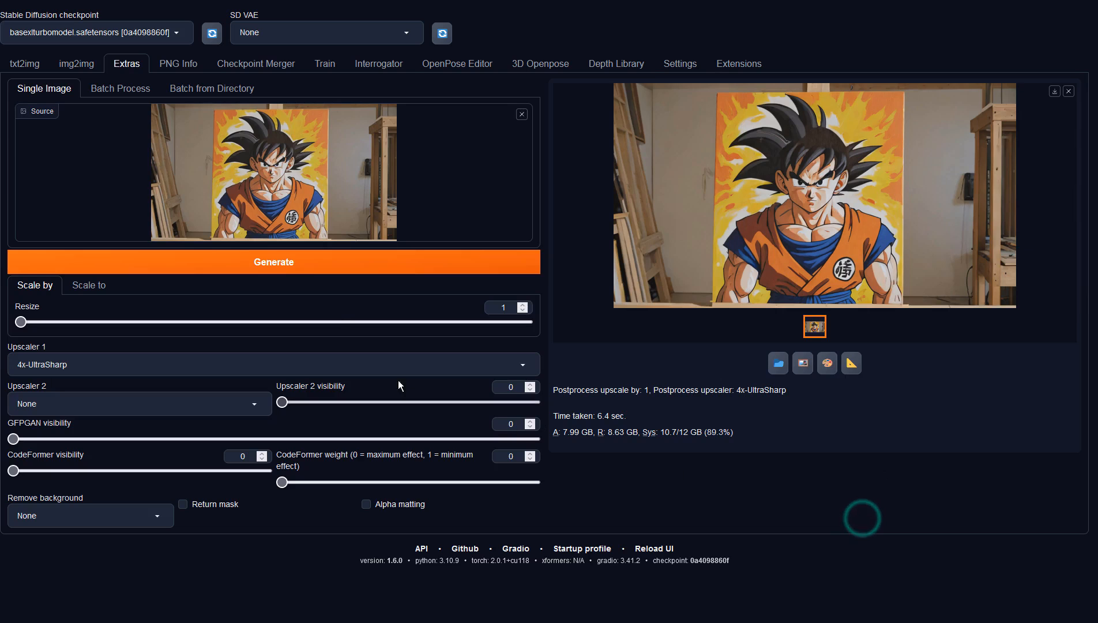
left_click(307, 262)
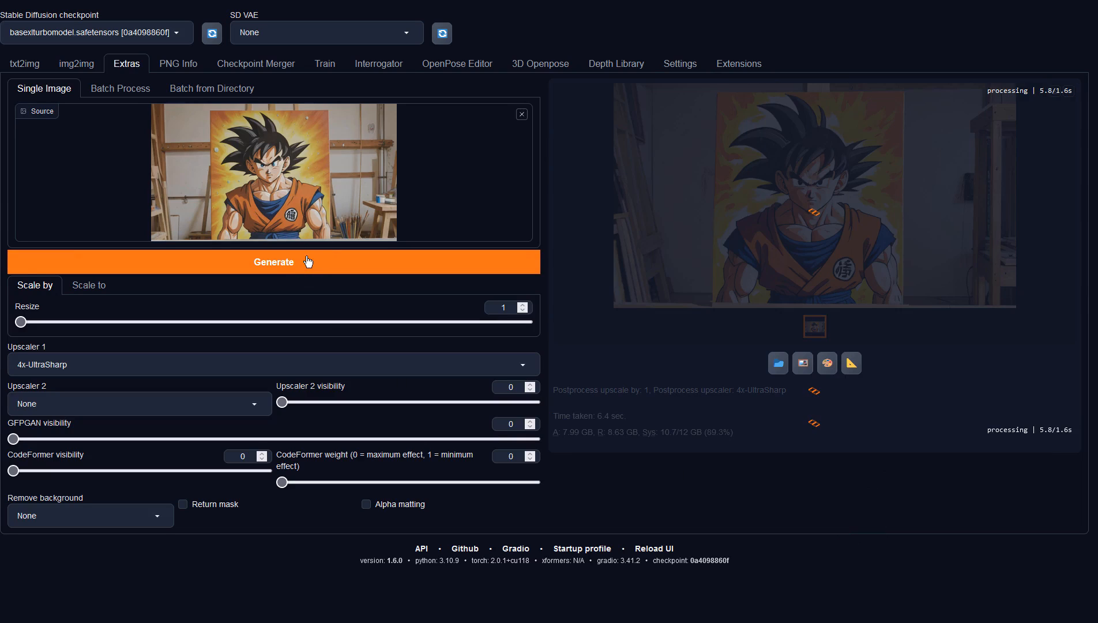
left_click(655, 235)
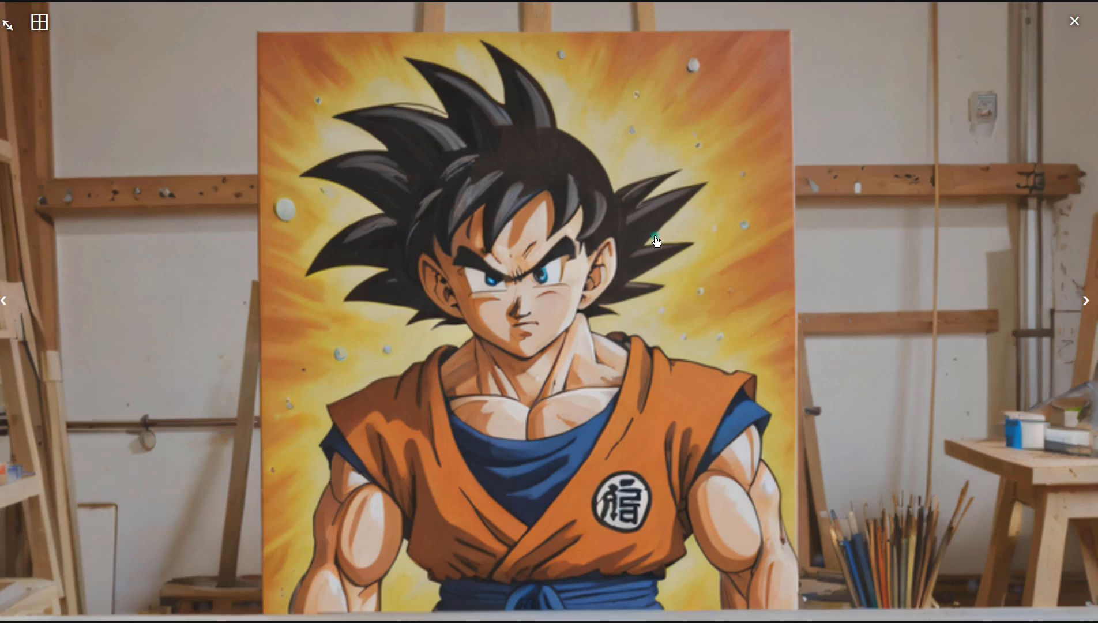